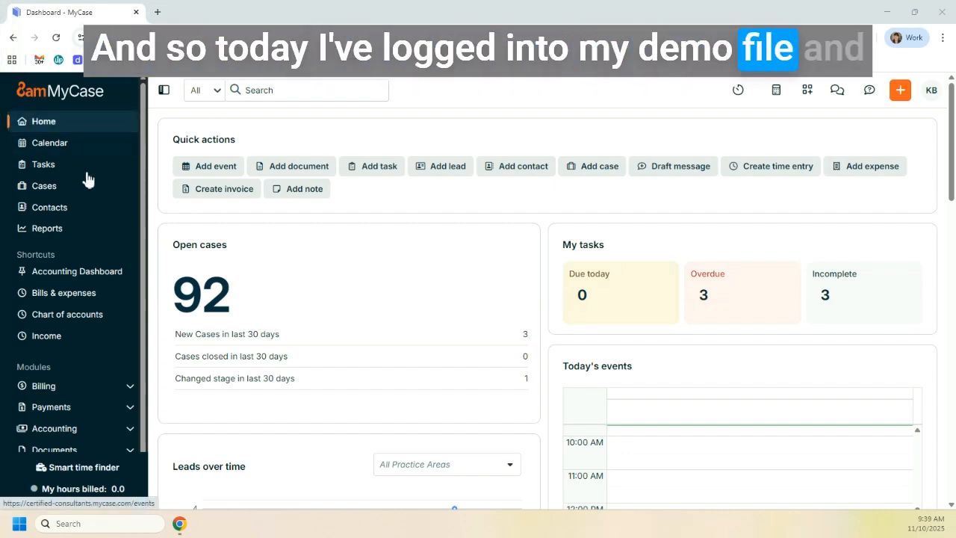
Open the client expenses list in the accounting module's bills and expenses section, checking the bills list as well
{"action": "left_click", "coordinate": [92, 429]}
{"action": "scroll", "coordinate": [94, 421], "scroll_direction": "down", "scroll_amount": 3}
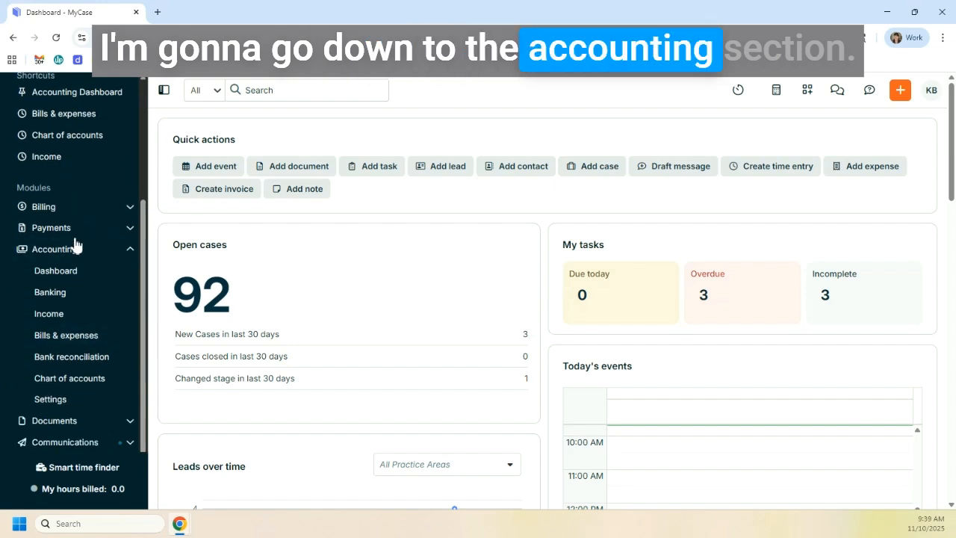
{"action": "left_click", "coordinate": [71, 338]}
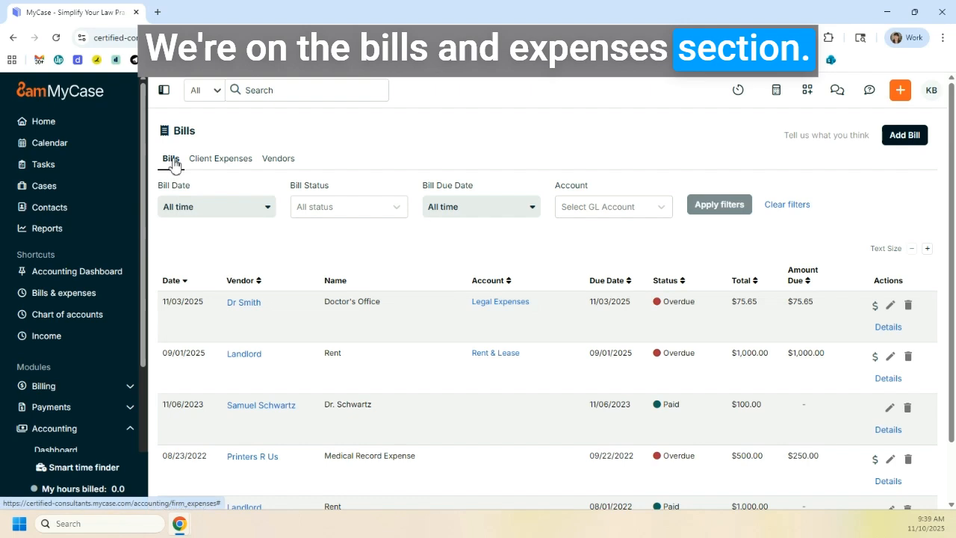
{"action": "left_click", "coordinate": [233, 165]}
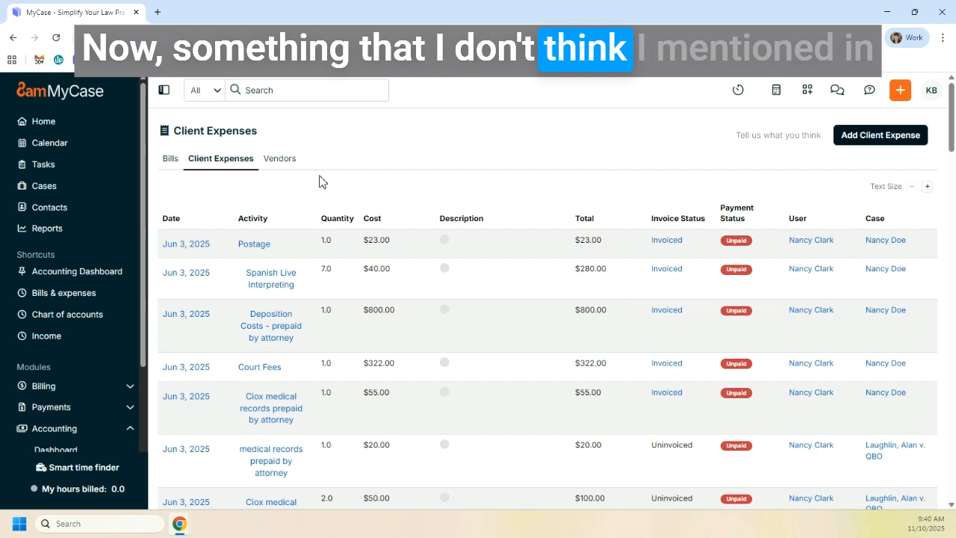
{"action": "left_click", "coordinate": [171, 160]}
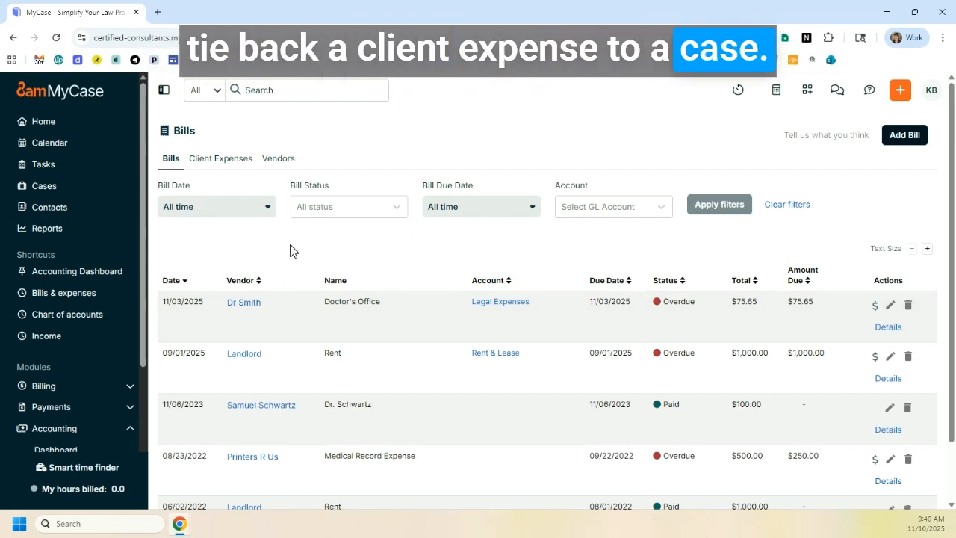
{"action": "left_click", "coordinate": [233, 161]}
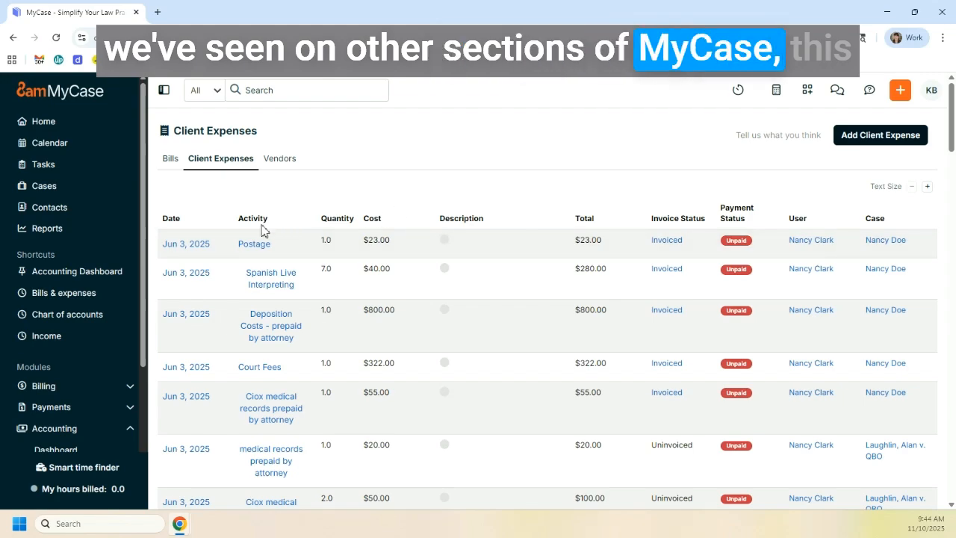
Look through the client expenses list and check the available rows-per-page choices
{"action": "scroll", "coordinate": [217, 241], "scroll_direction": "down", "scroll_amount": 10}
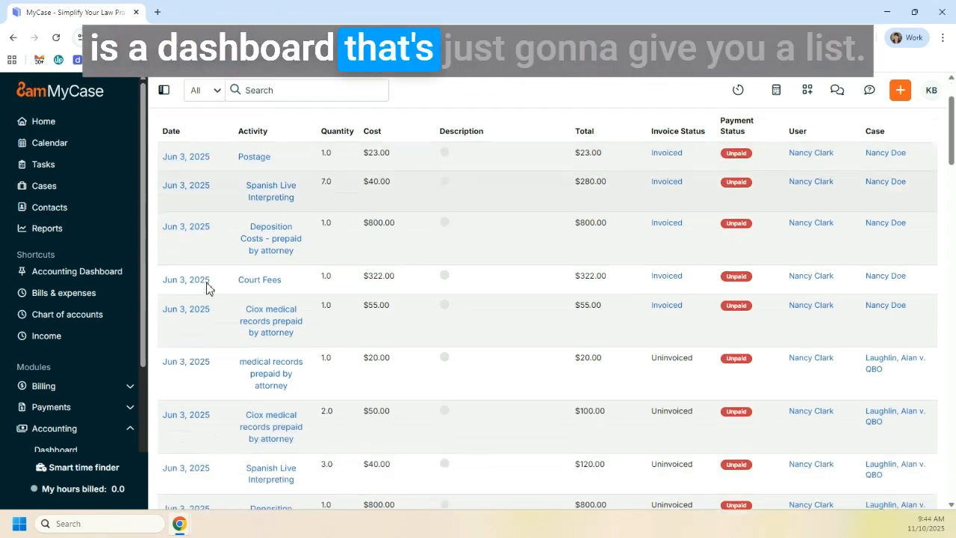
{"action": "scroll", "coordinate": [688, 290], "scroll_direction": "down", "scroll_amount": 15}
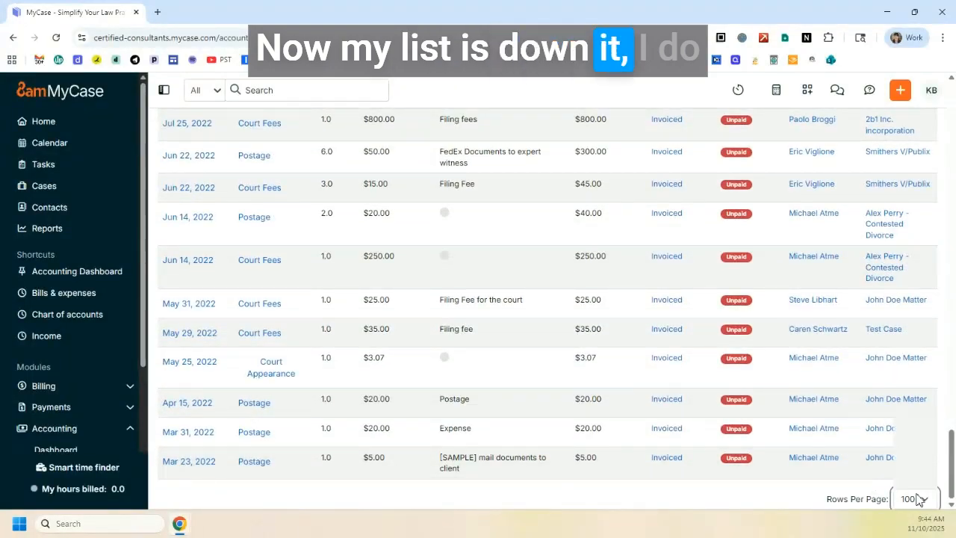
{"action": "left_click", "coordinate": [912, 499]}
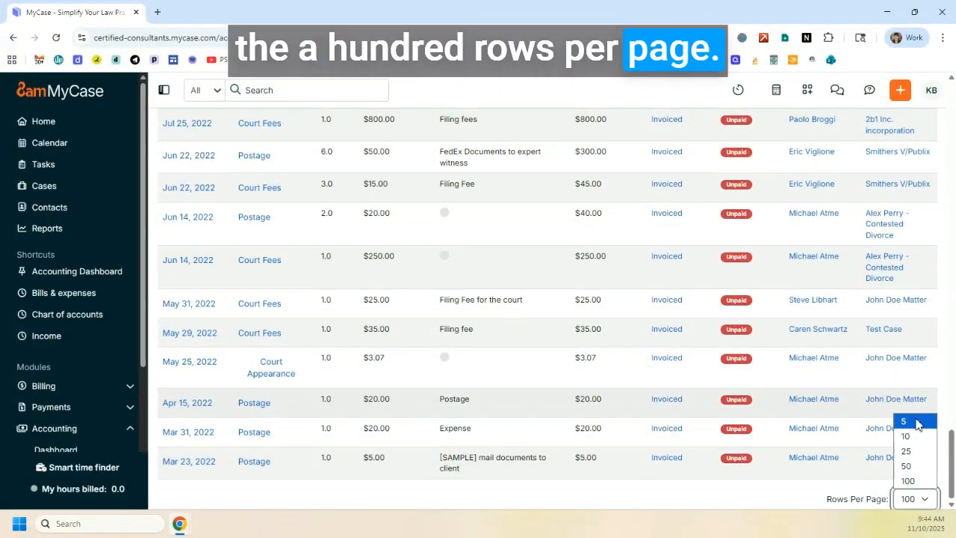
{"action": "scroll", "coordinate": [817, 348], "scroll_direction": "up", "scroll_amount": 10}
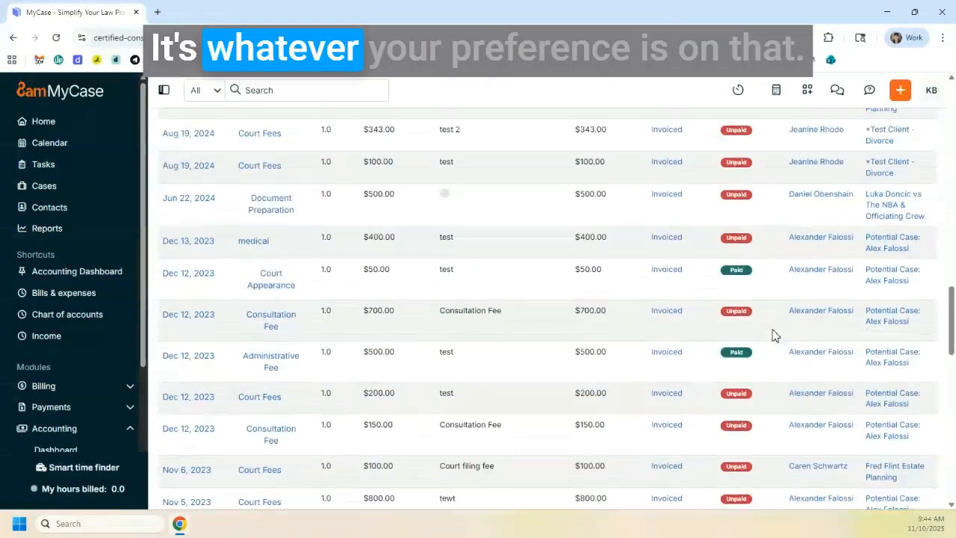
{"action": "scroll", "coordinate": [772, 336], "scroll_direction": "up", "scroll_amount": 15}
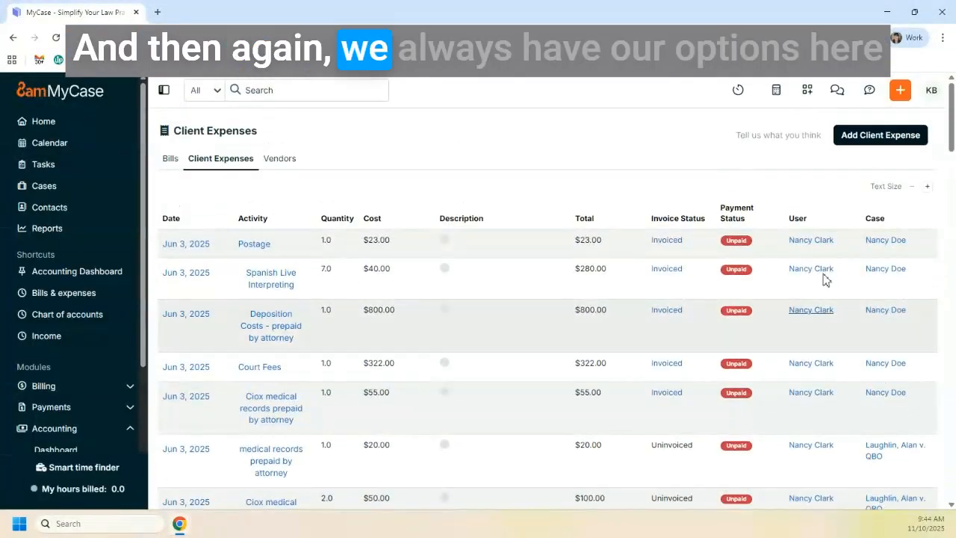
Try a larger text size for the client expenses list, restore the smaller size and look over the entries
{"action": "left_click", "coordinate": [927, 186]}
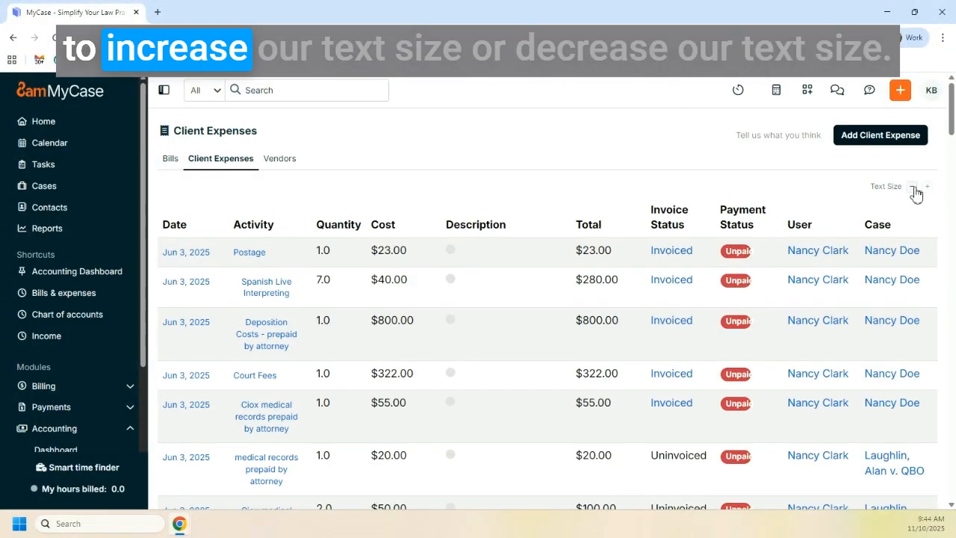
{"action": "left_click", "coordinate": [912, 187]}
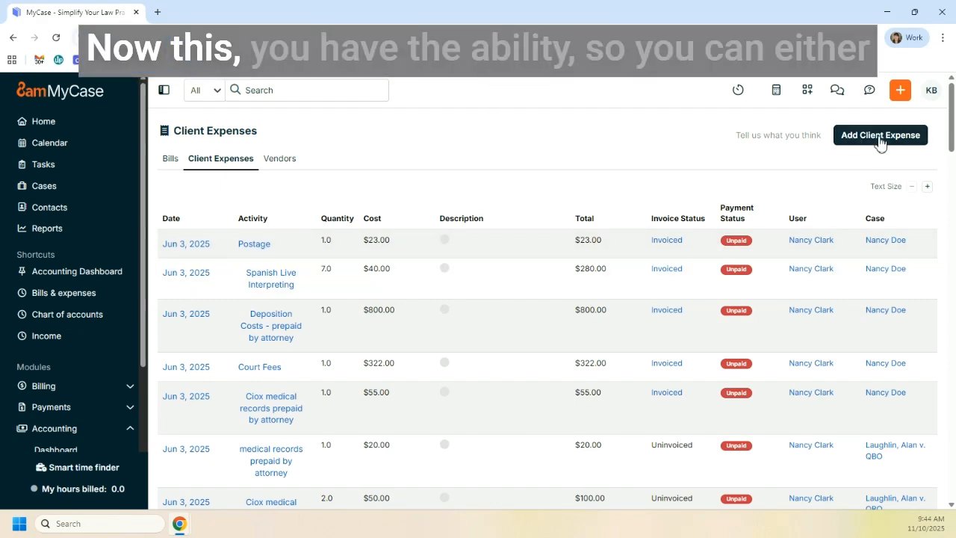
{"action": "scroll", "coordinate": [543, 269], "scroll_direction": "down", "scroll_amount": 4}
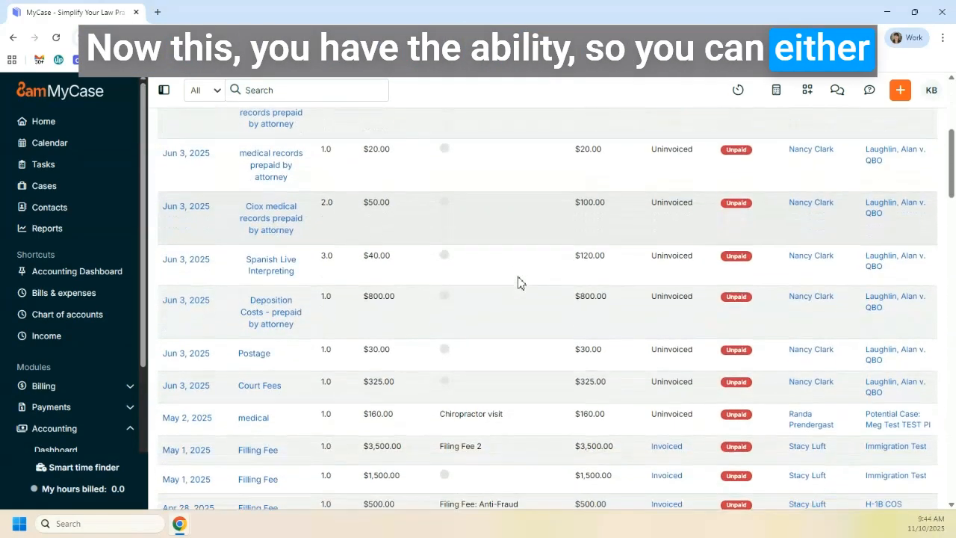
{"action": "scroll", "coordinate": [521, 282], "scroll_direction": "up", "scroll_amount": 2}
{"action": "scroll", "coordinate": [521, 282], "scroll_direction": "up", "scroll_amount": 2}
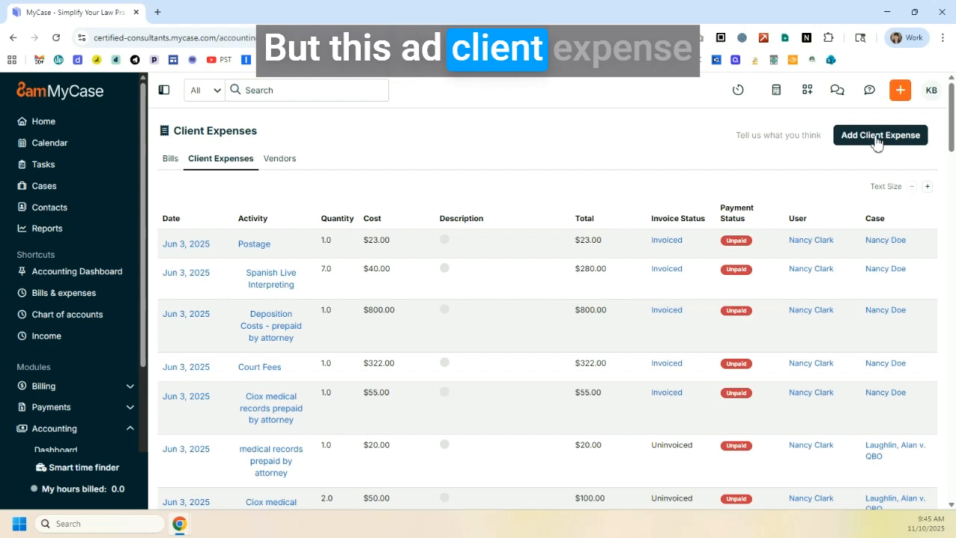
Open the Bond v Blofeld case and view the expenses in its time and billing section
{"action": "left_click", "coordinate": [60, 190]}
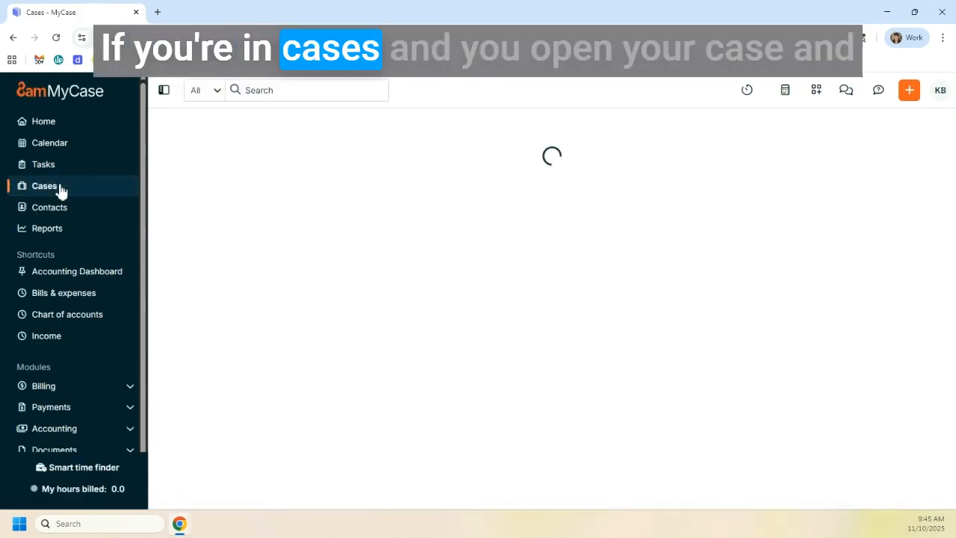
{"action": "left_click", "coordinate": [219, 314]}
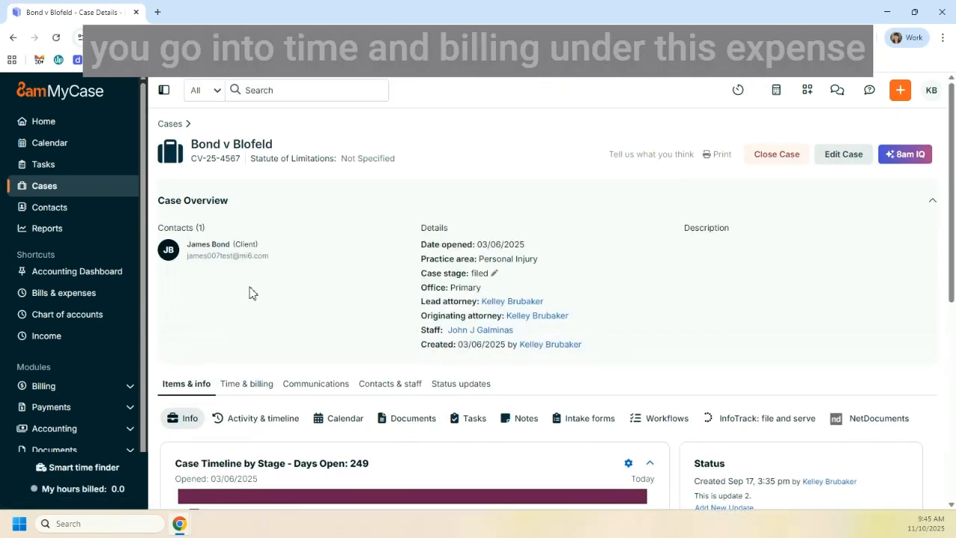
{"action": "left_click", "coordinate": [247, 385]}
{"action": "scroll", "coordinate": [252, 363], "scroll_direction": "down", "scroll_amount": 2}
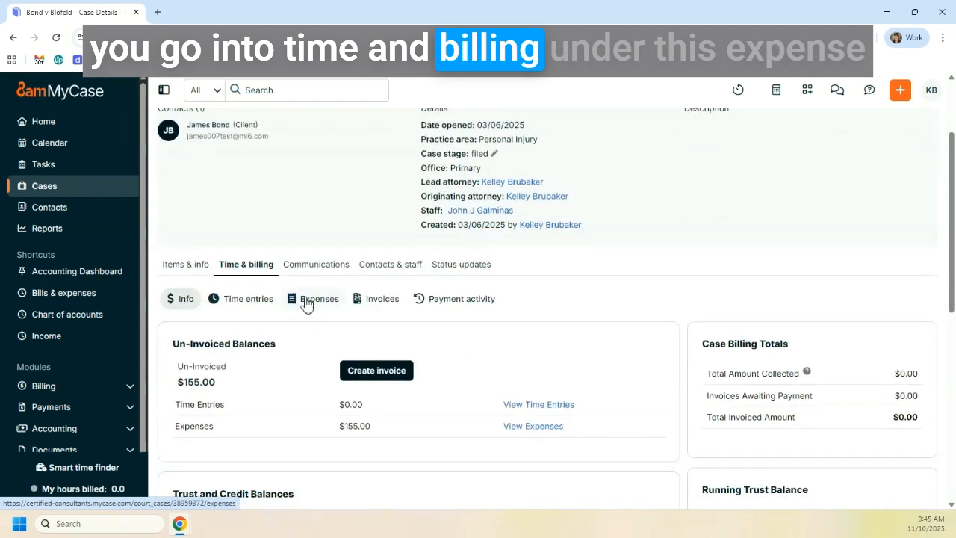
{"action": "left_click", "coordinate": [307, 300]}
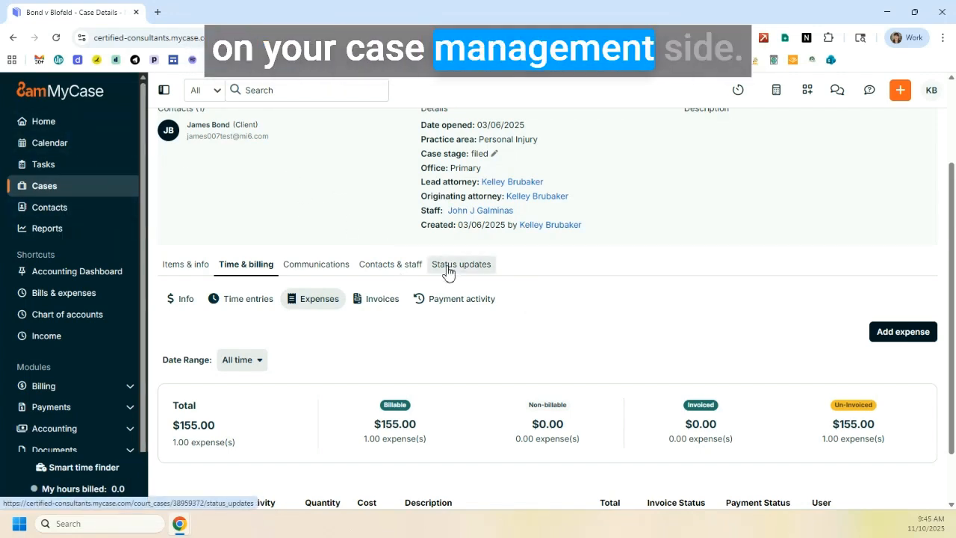
Return to the client expenses list in the accounting module's bills and expenses section
{"action": "scroll", "coordinate": [74, 395], "scroll_direction": "down", "scroll_amount": 3}
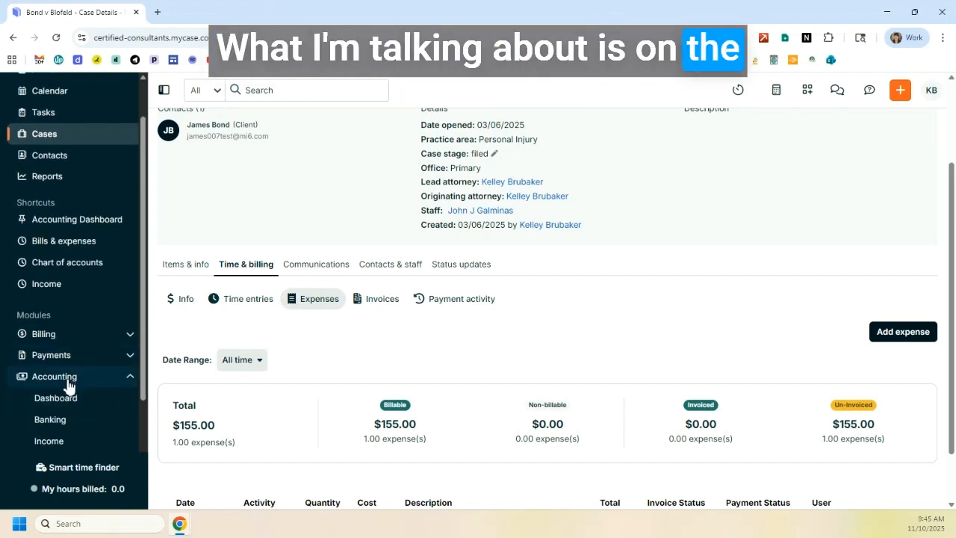
{"action": "scroll", "coordinate": [68, 385], "scroll_direction": "down", "scroll_amount": 3}
{"action": "left_click", "coordinate": [100, 341]}
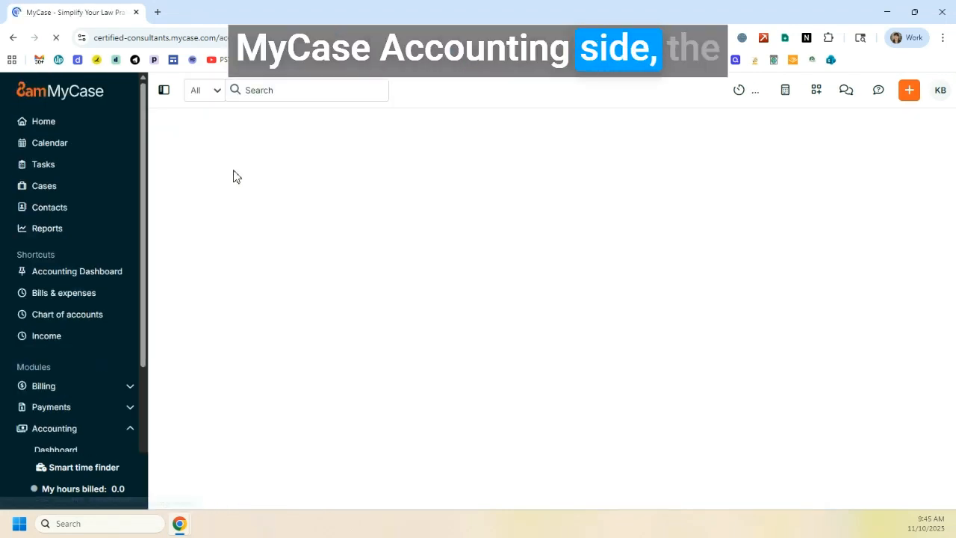
{"action": "left_click", "coordinate": [237, 164]}
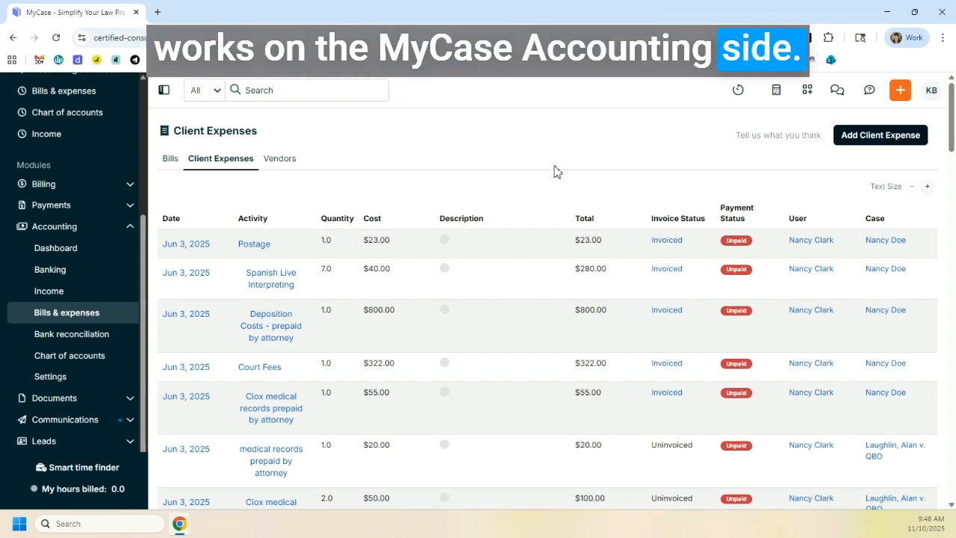
Start a new single client expense for the Bond v Blofeld case and keep the preset user
{"action": "left_click", "coordinate": [868, 144]}
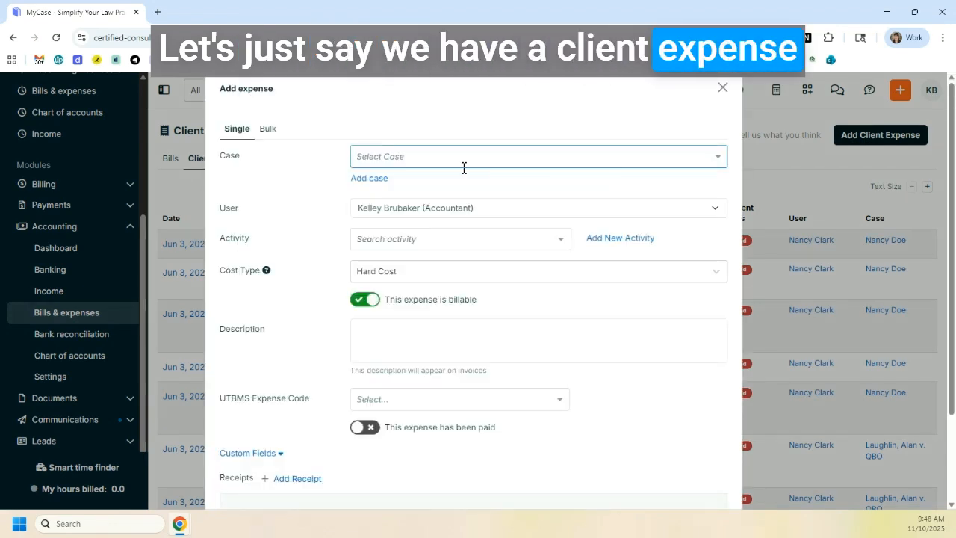
{"action": "type", "text": "bond"}
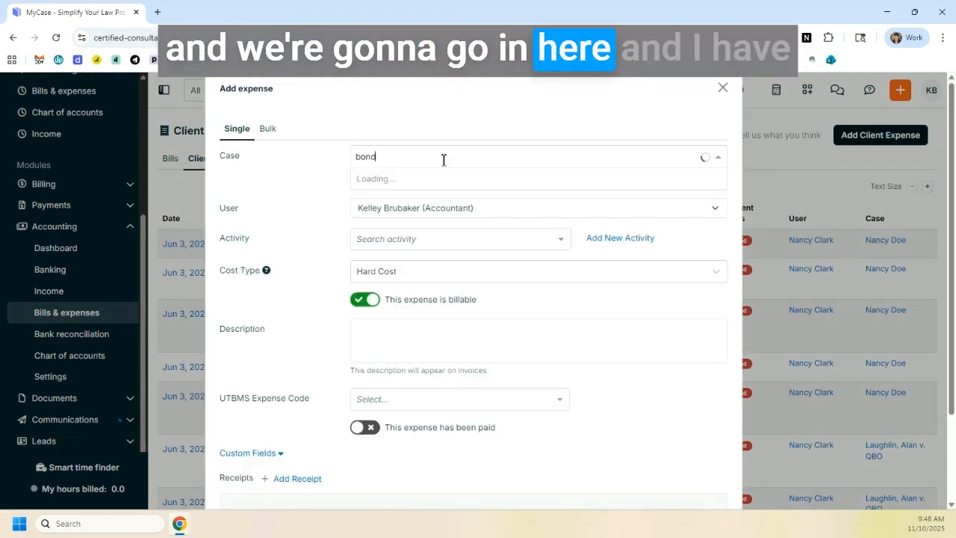
{"action": "left_click", "coordinate": [428, 180]}
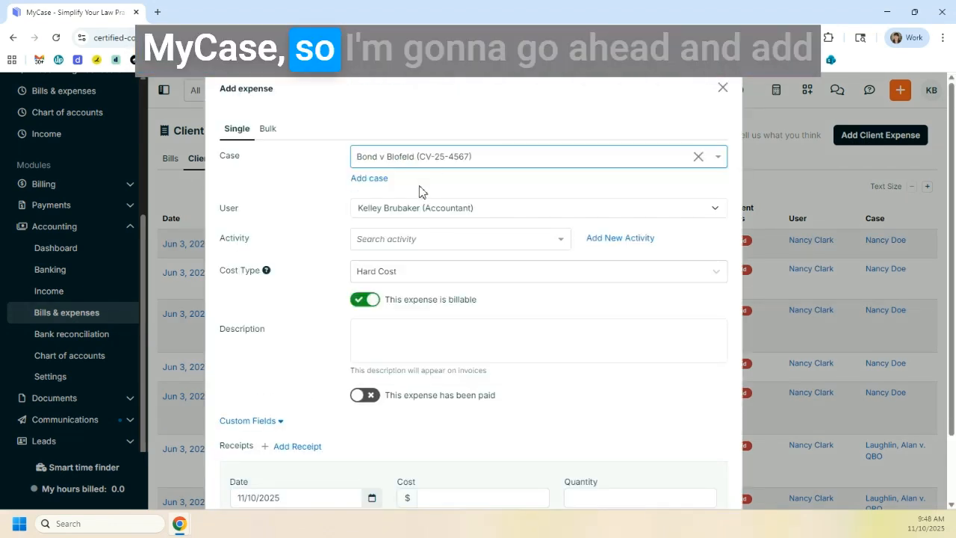
{"action": "left_click", "coordinate": [450, 213]}
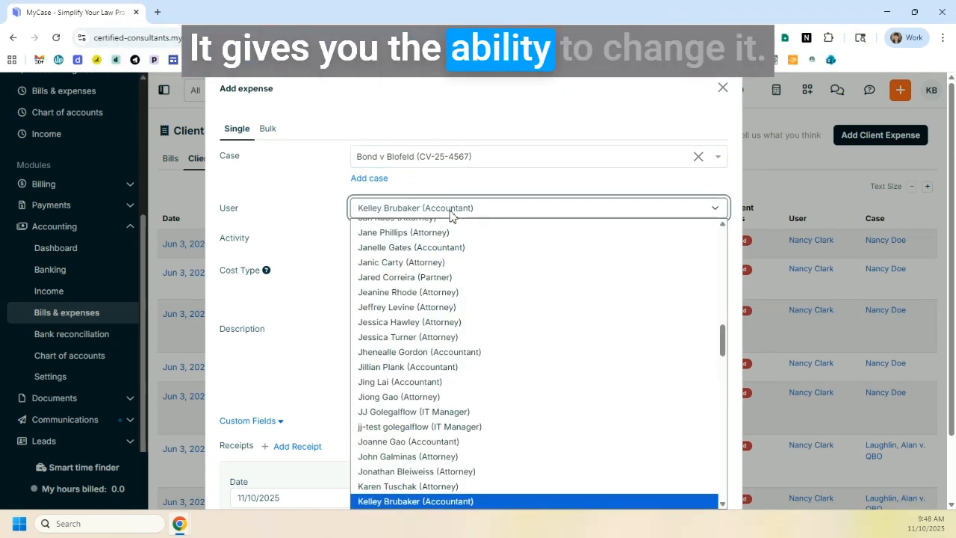
{"action": "left_click", "coordinate": [450, 214]}
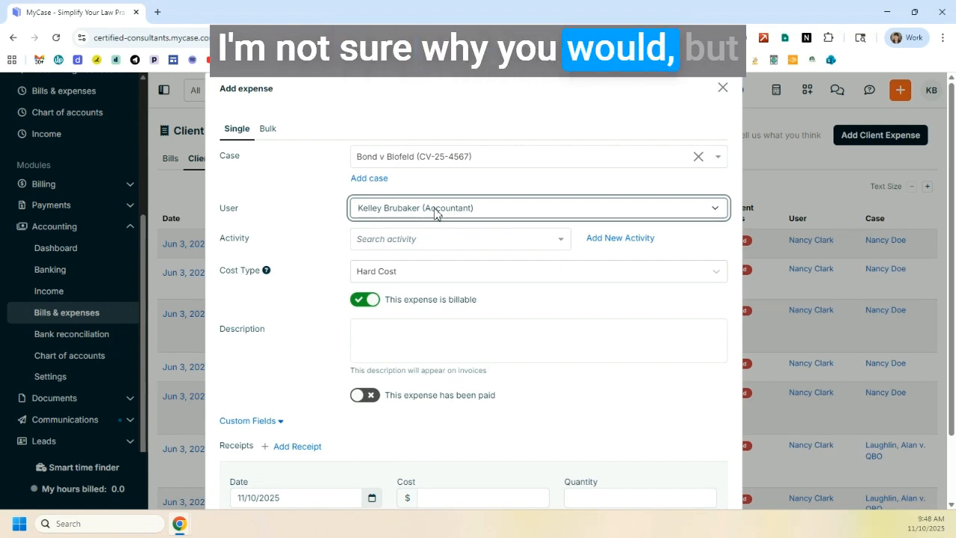
Search the activities for the filing fee and set the expense's activity to Filling Fee
{"action": "left_click", "coordinate": [404, 240]}
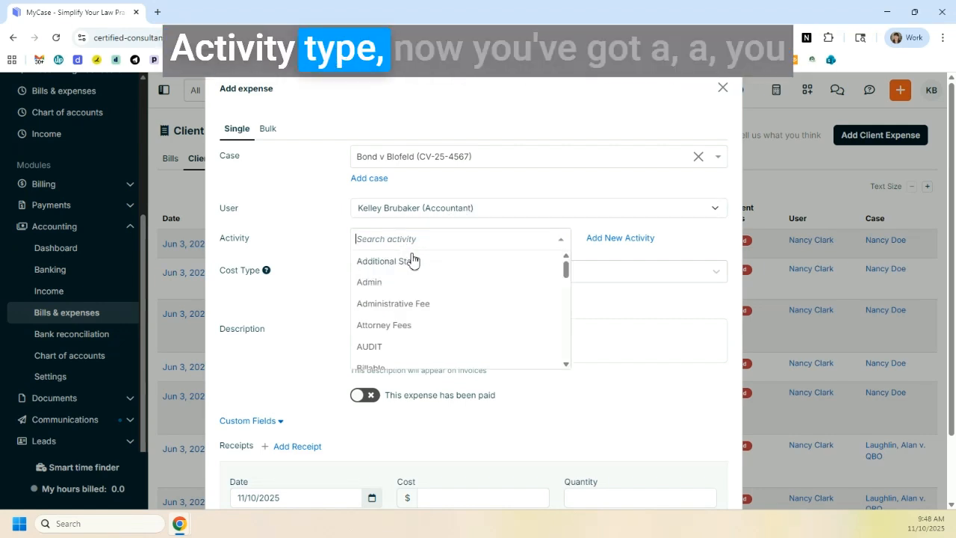
{"action": "scroll", "coordinate": [407, 307], "scroll_direction": "down", "scroll_amount": 3}
{"action": "scroll", "coordinate": [408, 307], "scroll_direction": "up", "scroll_amount": 5}
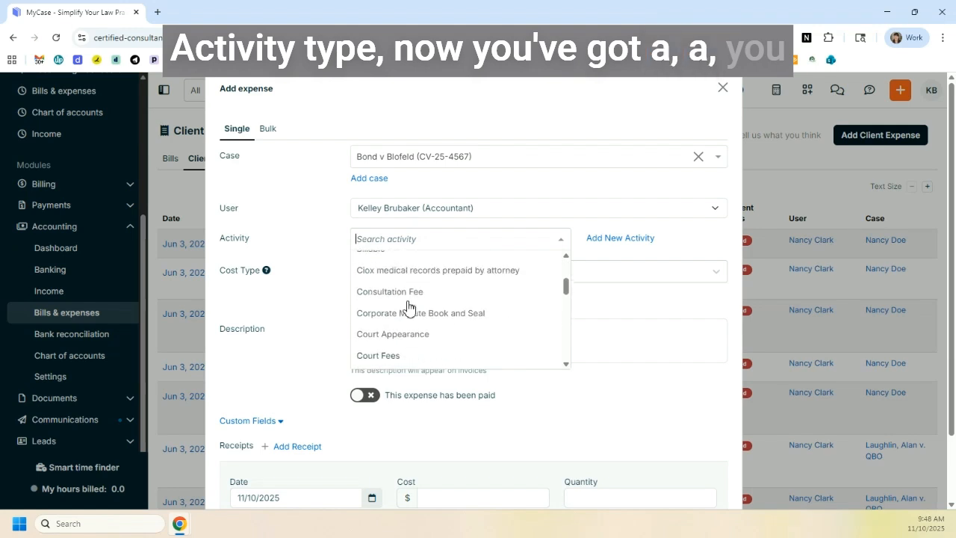
{"action": "type", "text": "fil"}
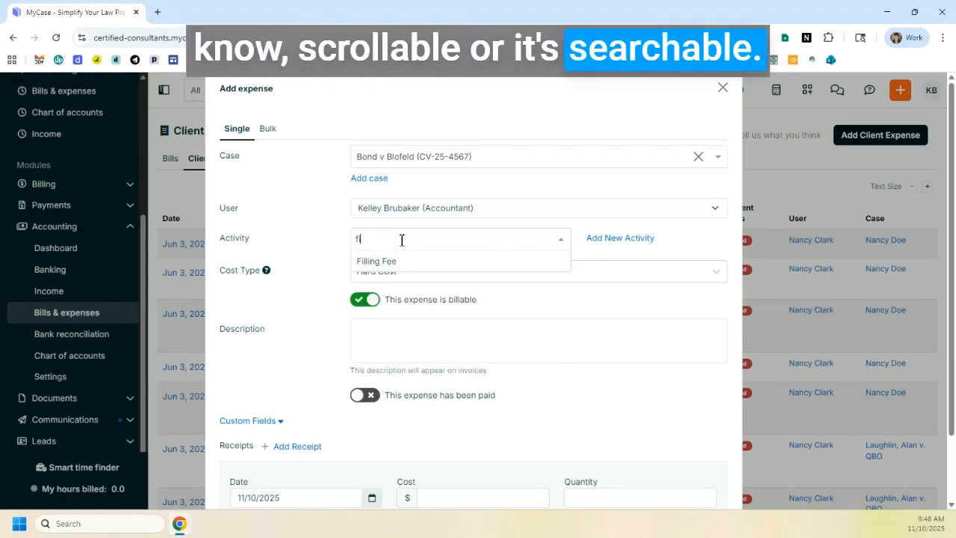
{"action": "left_click", "coordinate": [392, 262]}
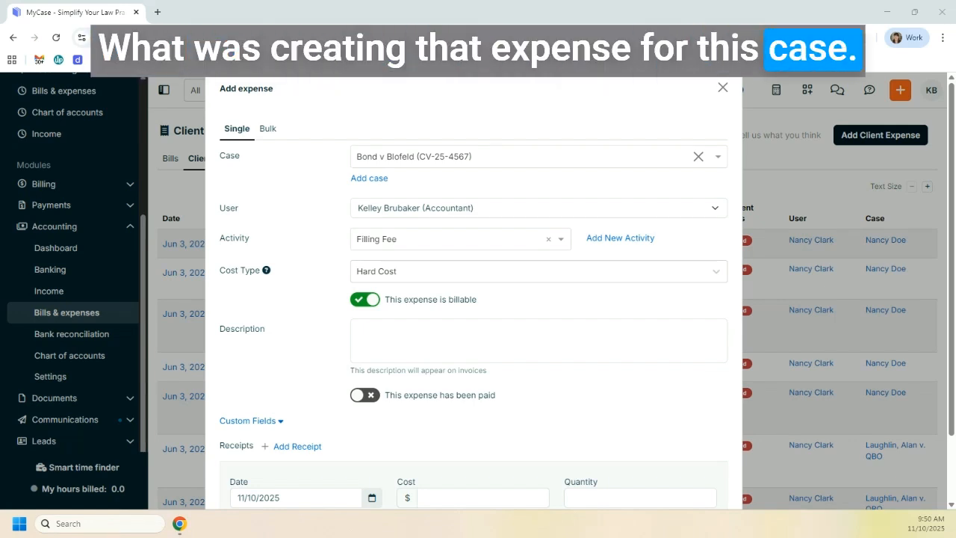
Set the expense's cost type to Hard Cost and leave it marked as billable after trying the non-billable setting
{"action": "left_click", "coordinate": [409, 284]}
{"action": "left_click", "coordinate": [395, 299]}
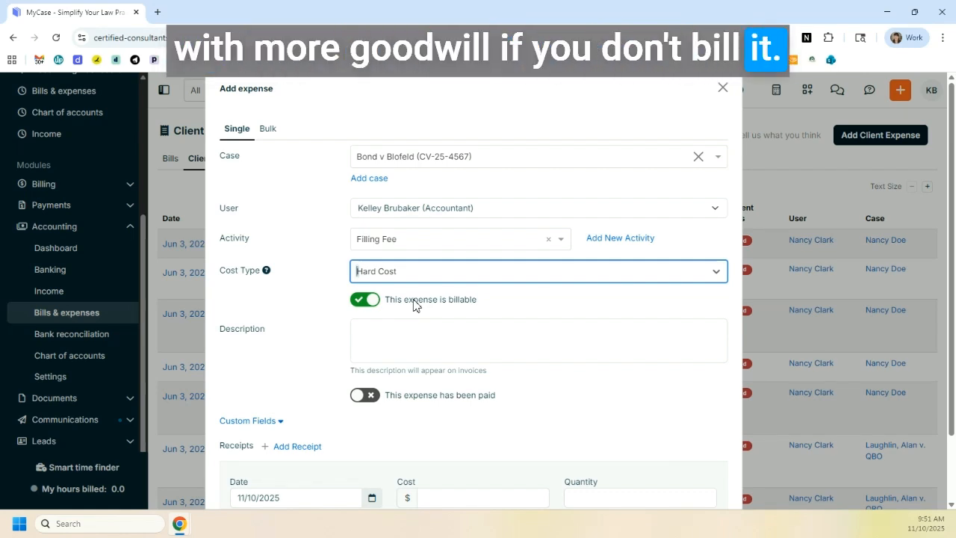
{"action": "left_click", "coordinate": [359, 306]}
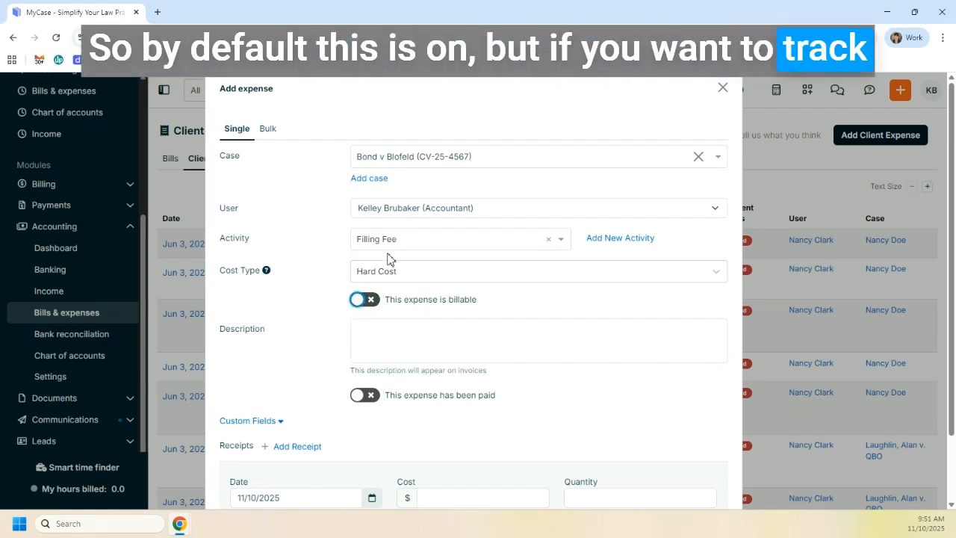
{"action": "left_click", "coordinate": [366, 302]}
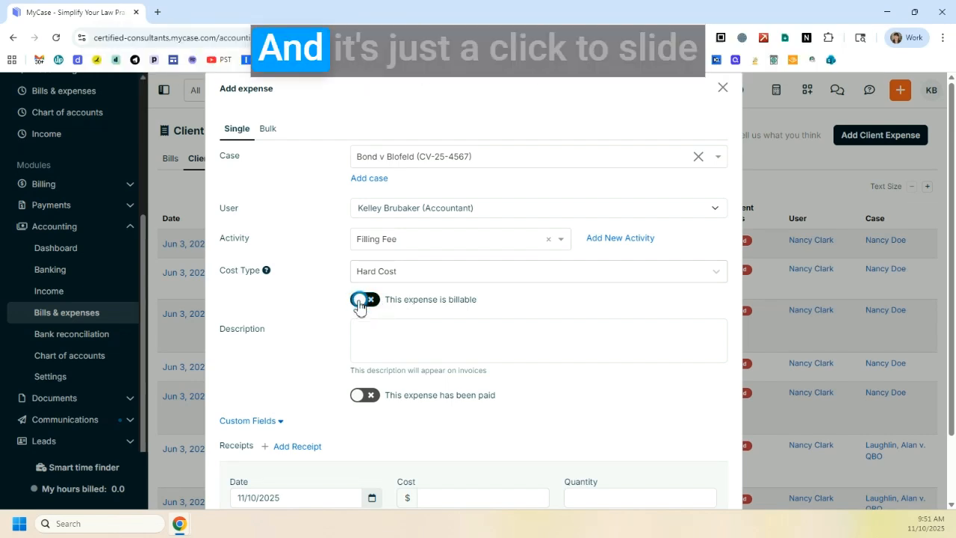
Examine the expense's description field and highlight the note beneath it
{"action": "left_click", "coordinate": [394, 339]}
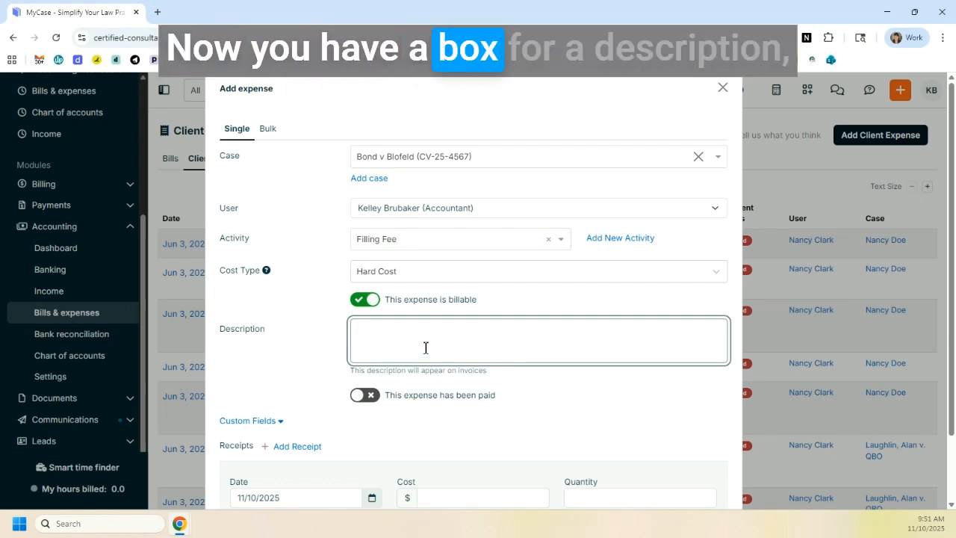
{"action": "left_click", "coordinate": [358, 369]}
{"action": "left_click_drag", "start_coordinate": [358, 369], "coordinate": [497, 378]}
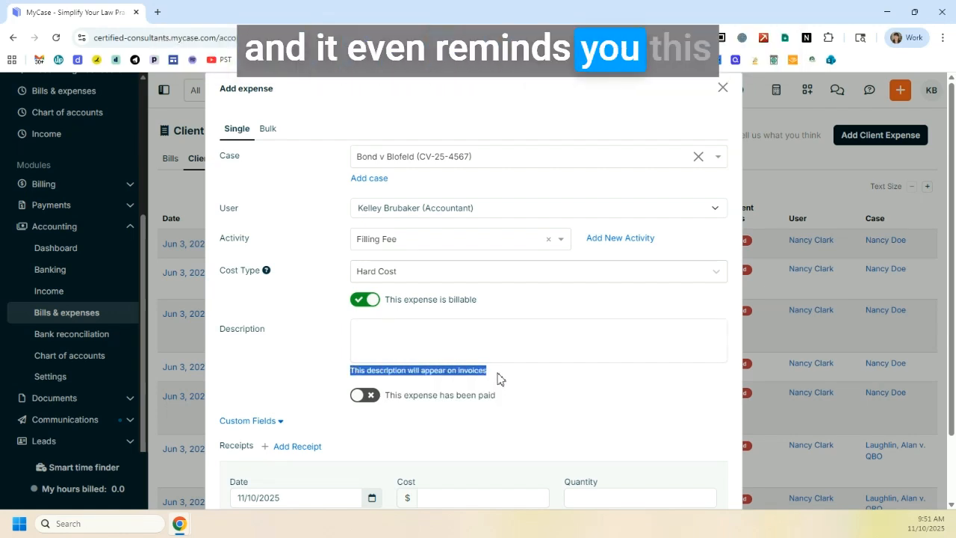
Enter "Counterclaim filed on 11.10.25" as the expense's description
{"action": "left_click", "coordinate": [428, 333]}
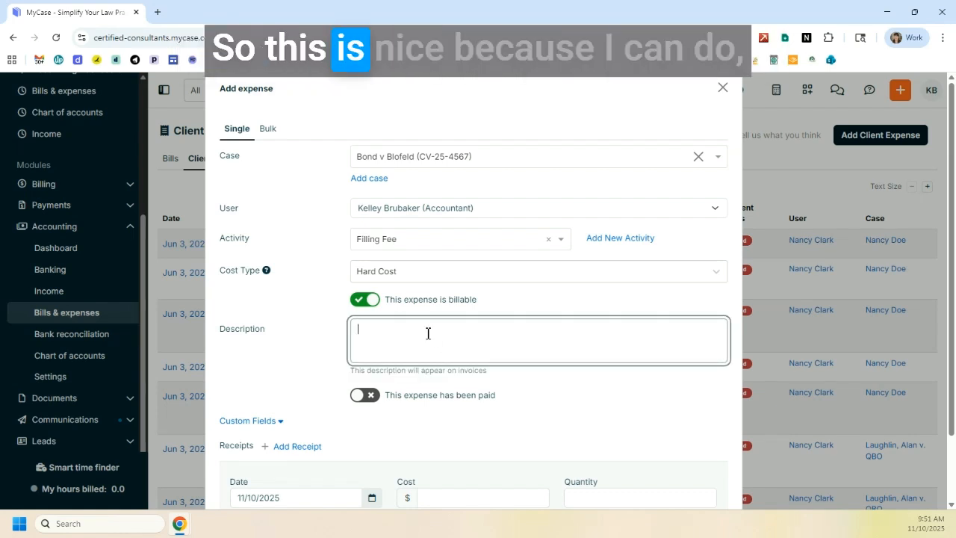
{"action": "type", "text": "C"}
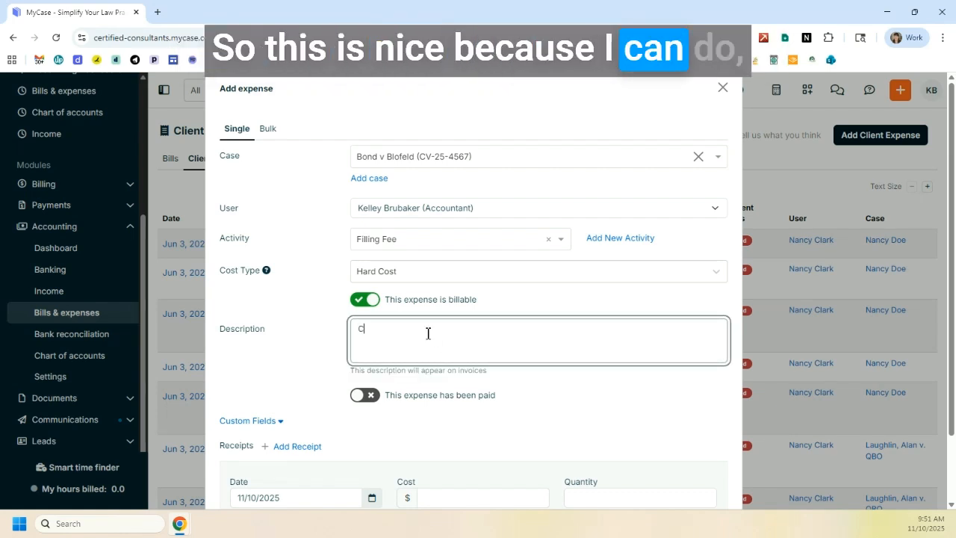
{"action": "type", "text": "ounterc"}
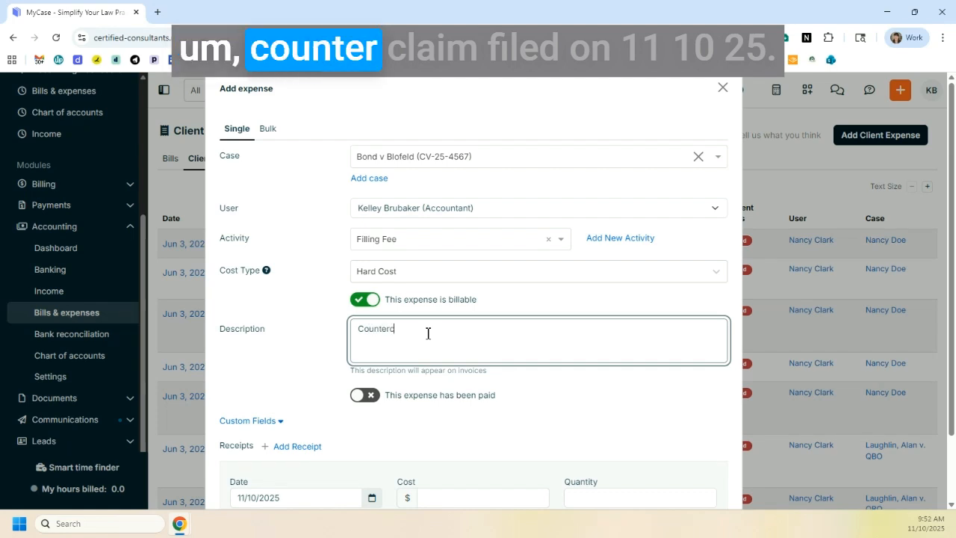
{"action": "type", "text": "laim f"}
{"action": "type", "text": "iled on 11.10.25"}
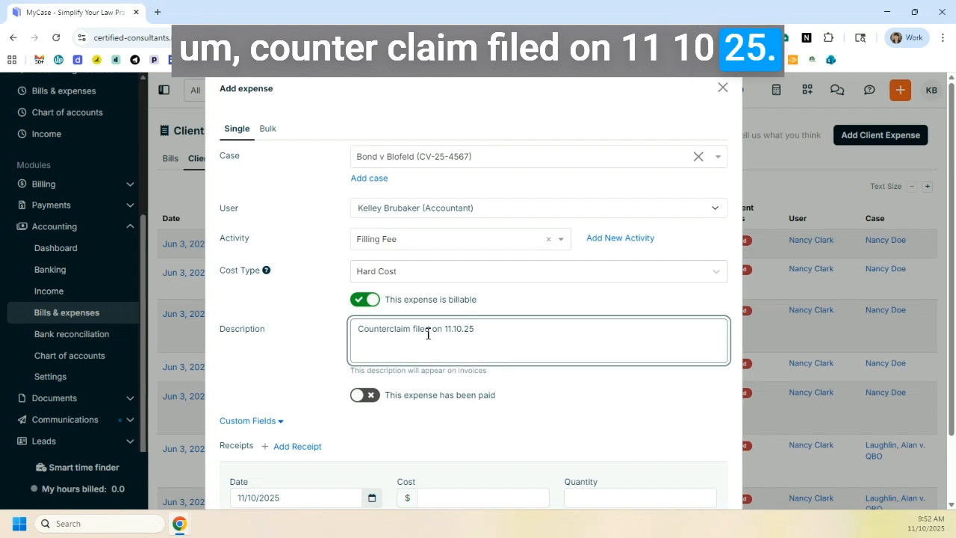
{"action": "scroll", "coordinate": [428, 334], "scroll_direction": "down", "scroll_amount": 1}
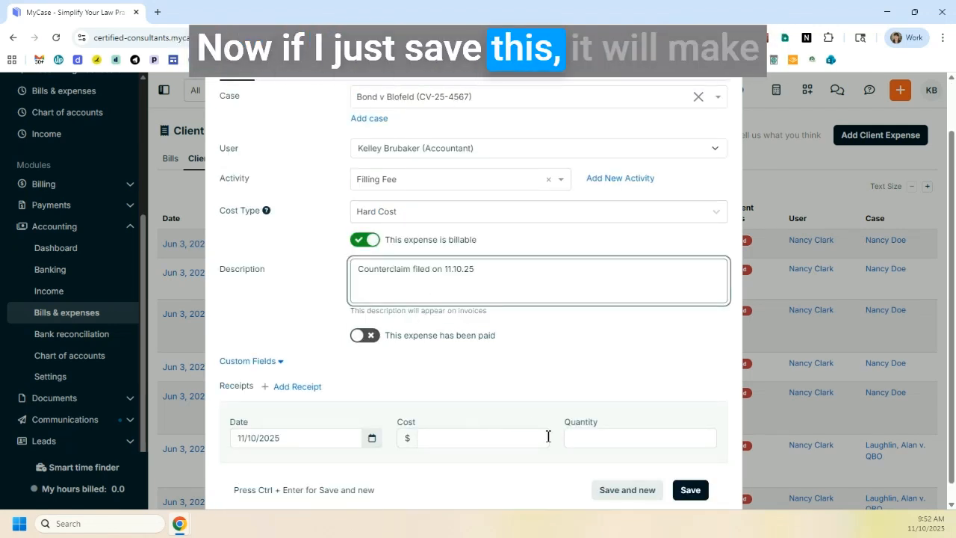
{"action": "scroll", "coordinate": [470, 275], "scroll_direction": "up", "scroll_amount": 1}
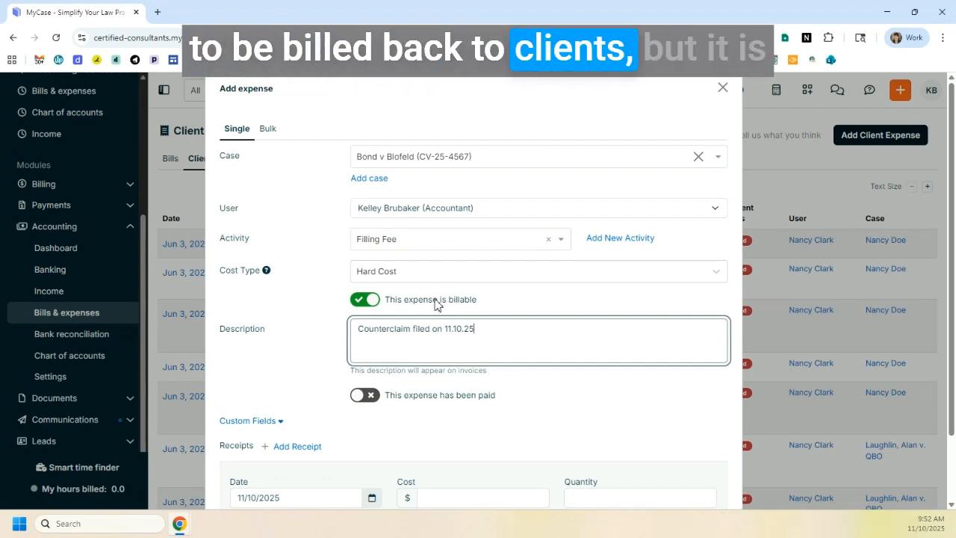
Mark the expense as paid and choose Operating Account as its payment account
{"action": "scroll", "coordinate": [434, 309], "scroll_direction": "down", "scroll_amount": 1}
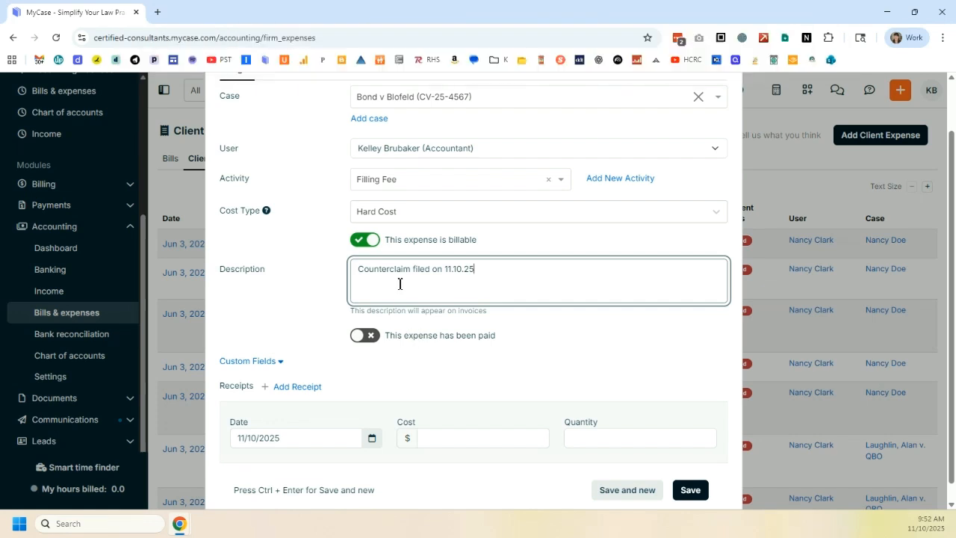
{"action": "scroll", "coordinate": [401, 345], "scroll_direction": "down", "scroll_amount": 1}
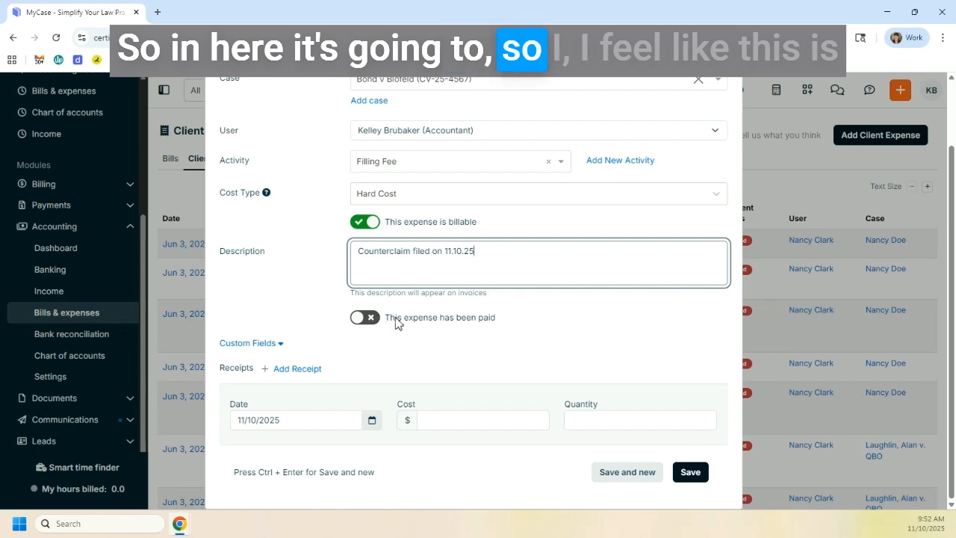
{"action": "left_click_drag", "start_coordinate": [386, 318], "coordinate": [495, 319]}
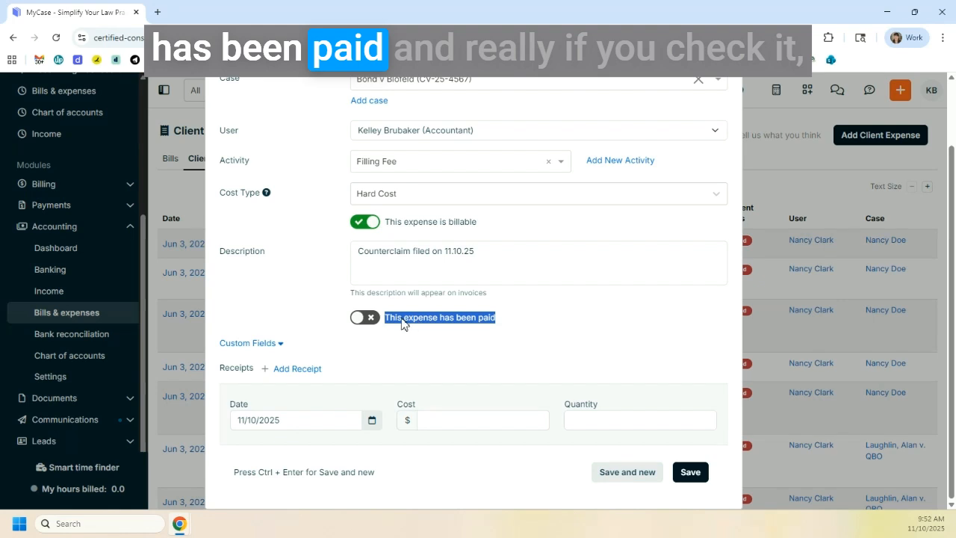
{"action": "left_click", "coordinate": [373, 326]}
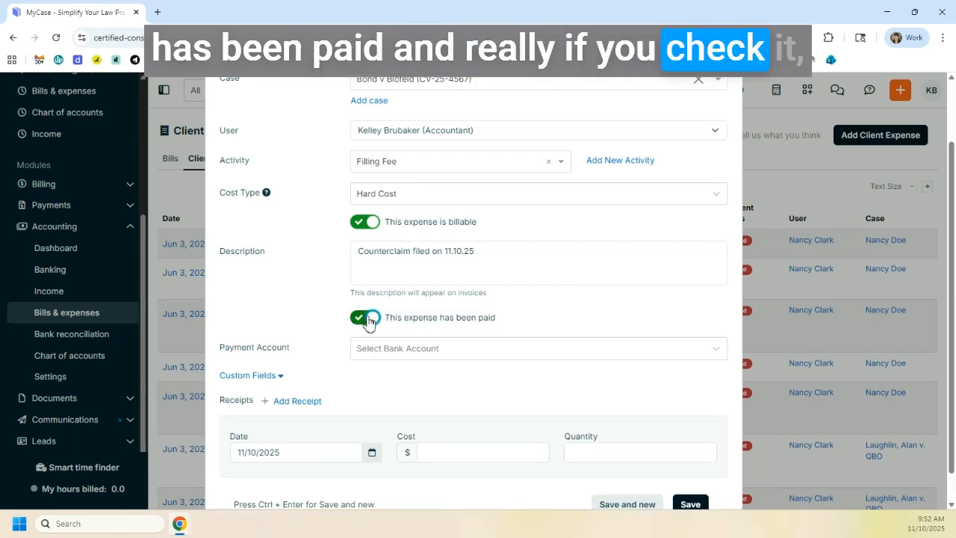
{"action": "left_click", "coordinate": [379, 348]}
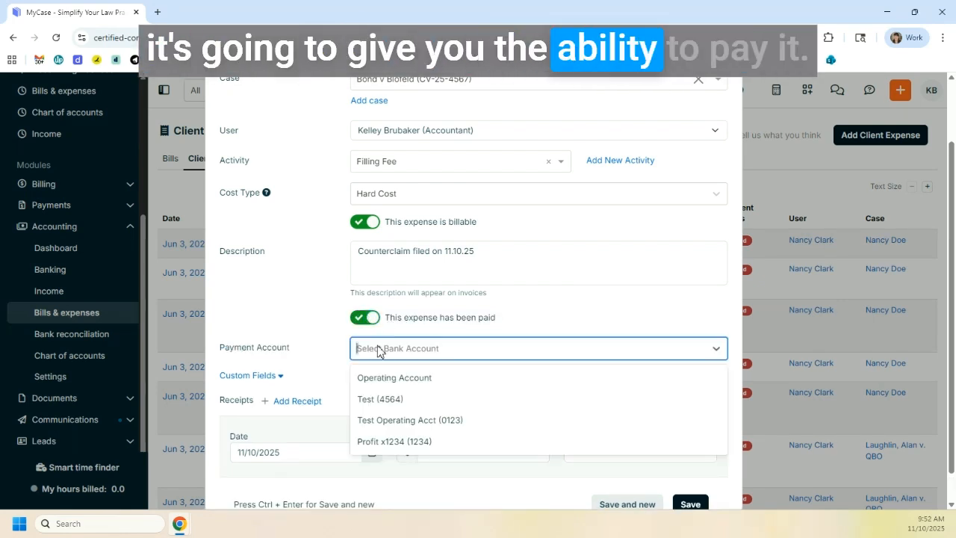
{"action": "left_click", "coordinate": [384, 379]}
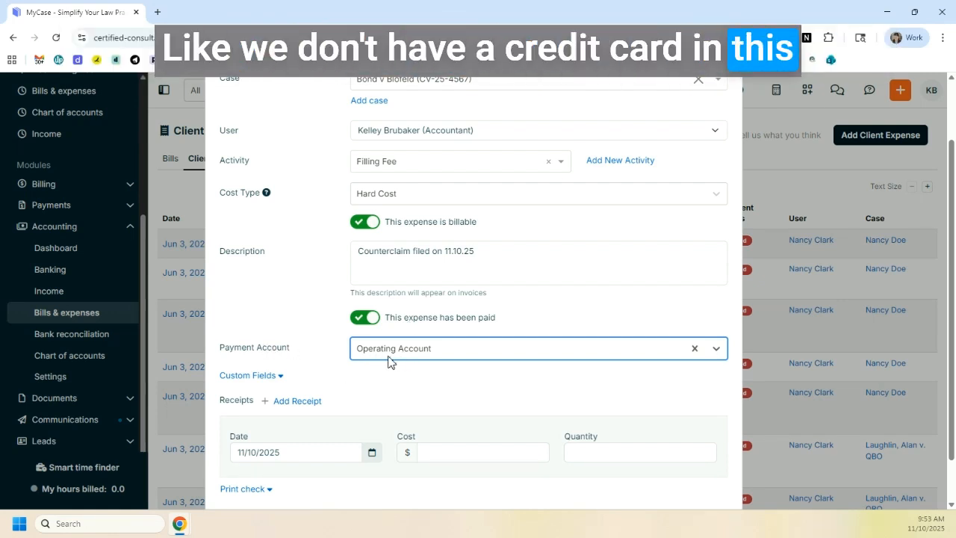
{"action": "left_click", "coordinate": [411, 353]}
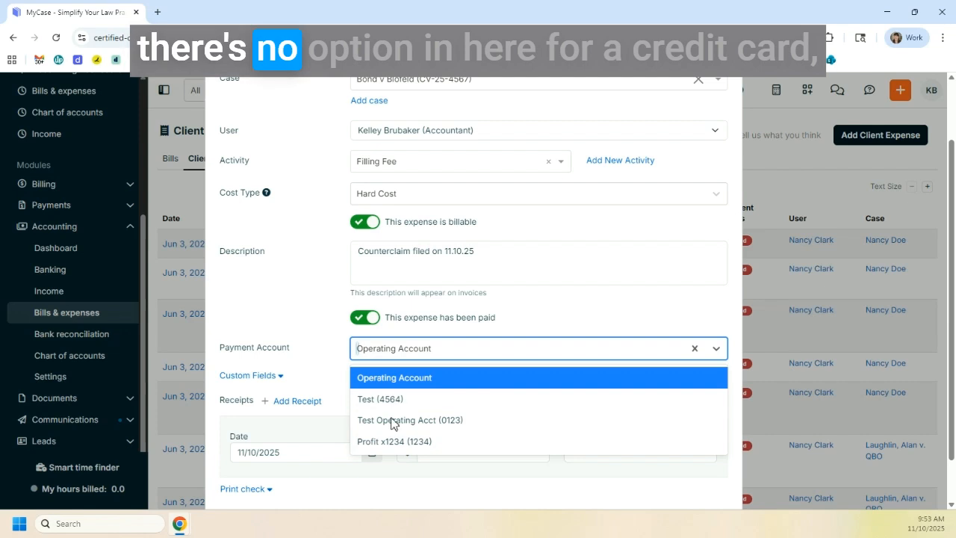
{"action": "left_click", "coordinate": [401, 377]}
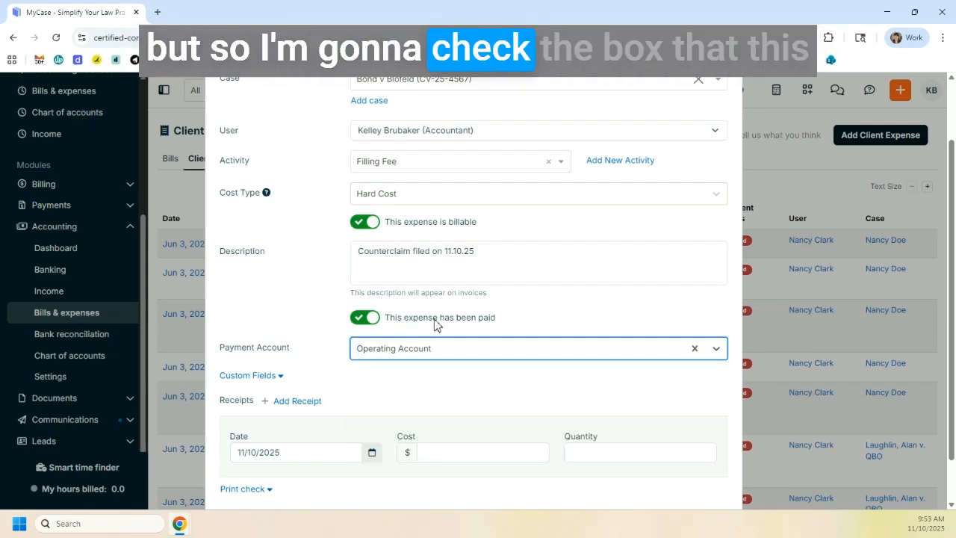
{"action": "scroll", "coordinate": [437, 321], "scroll_direction": "down", "scroll_amount": 1}
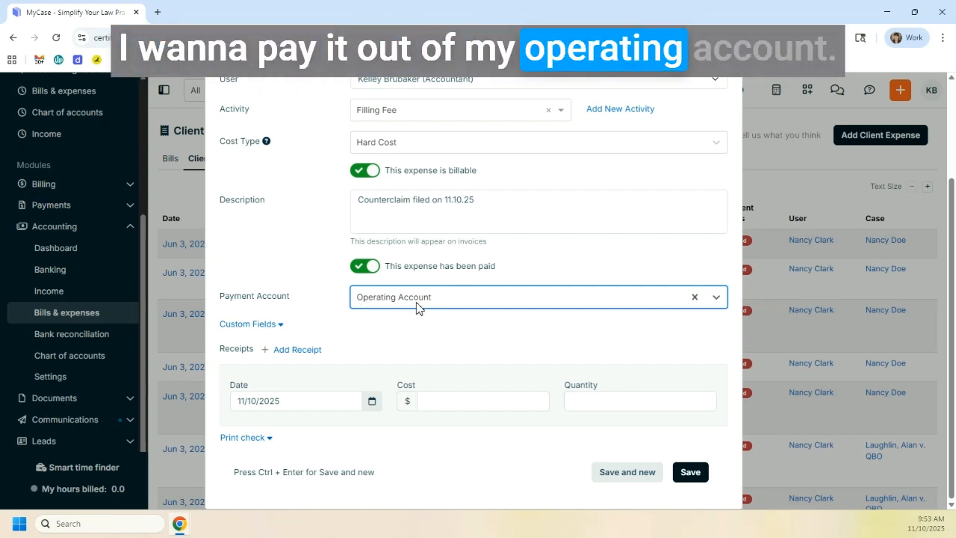
Expand the expense's custom fields, look through the available ones, and collapse them again
{"action": "left_click", "coordinate": [282, 325]}
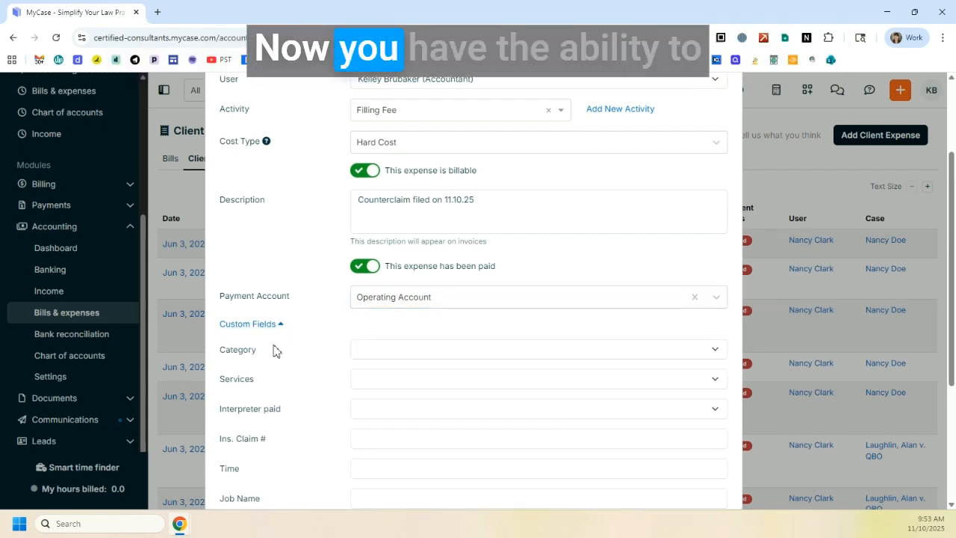
{"action": "scroll", "coordinate": [274, 350], "scroll_direction": "down", "scroll_amount": 3}
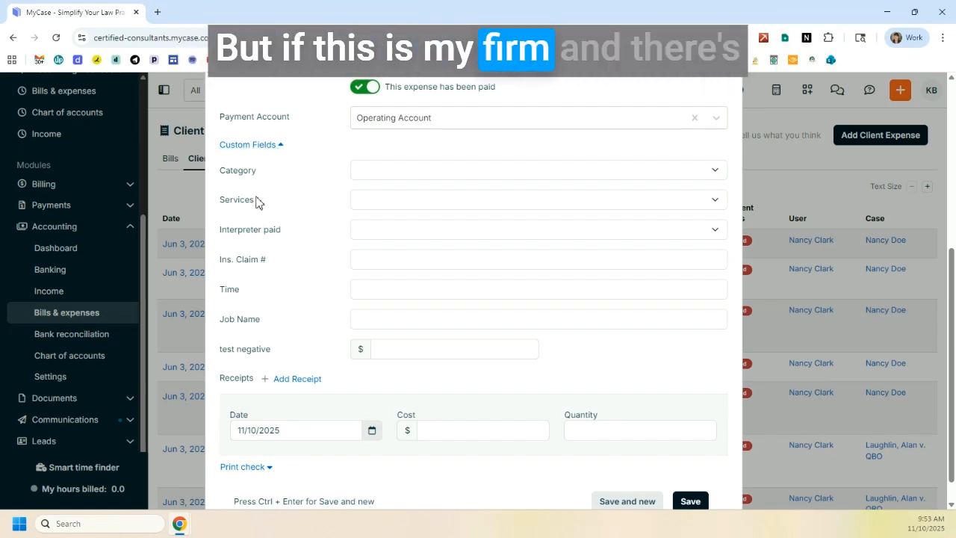
{"action": "left_click", "coordinate": [270, 149]}
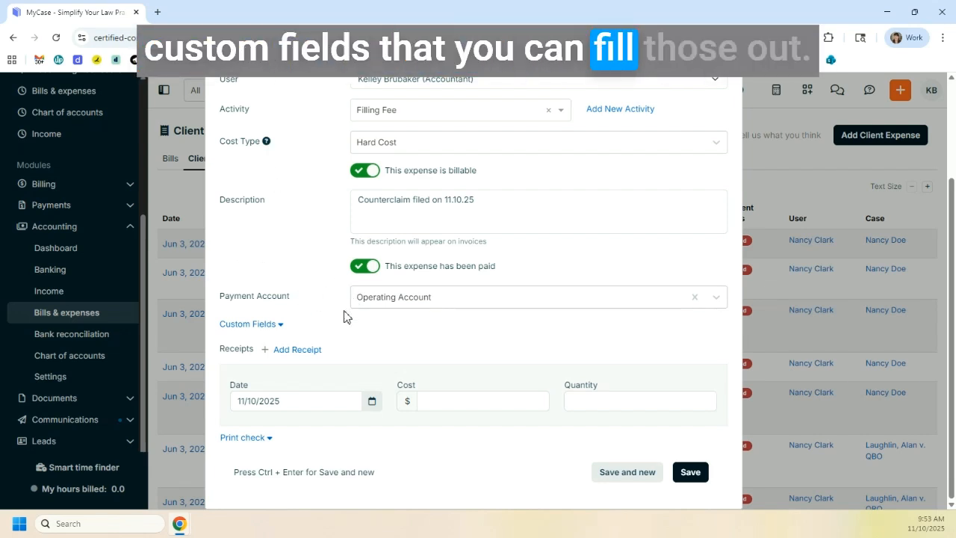
Add a receipt entry described as "Receipt Description Goes Here" and set the expense's cost to 155.00 with a quantity of 1
{"action": "left_click", "coordinate": [298, 351]}
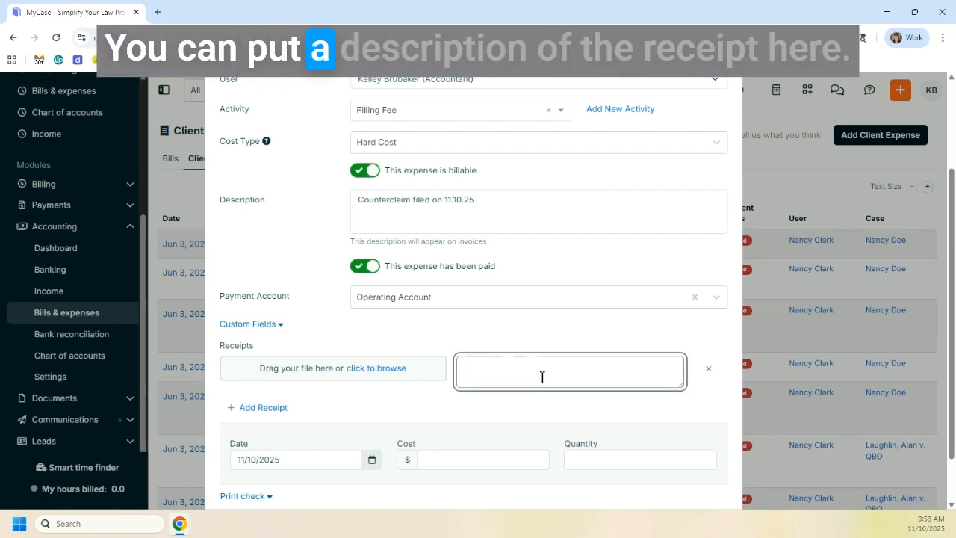
{"action": "type", "text": "Receipt Description Goes Here"}
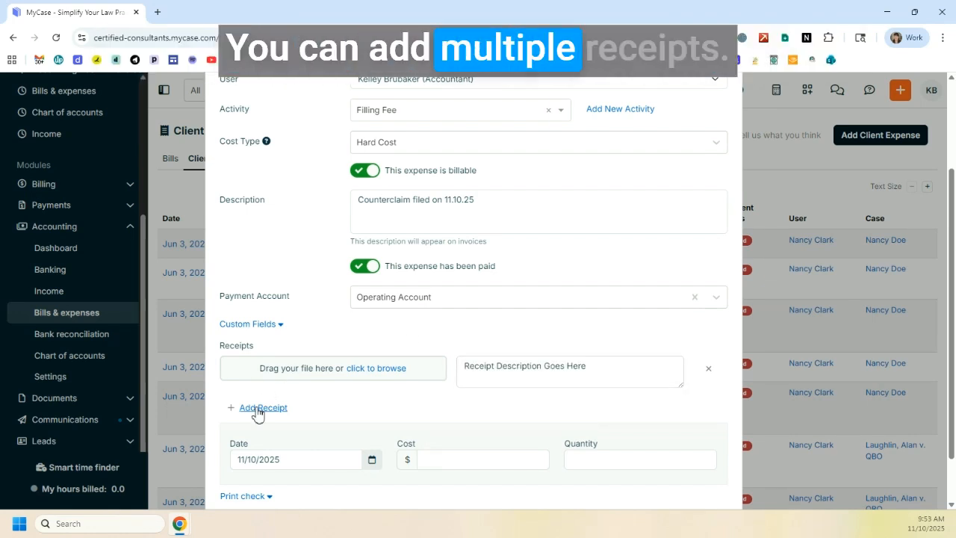
{"action": "scroll", "coordinate": [256, 413], "scroll_direction": "down", "scroll_amount": 2}
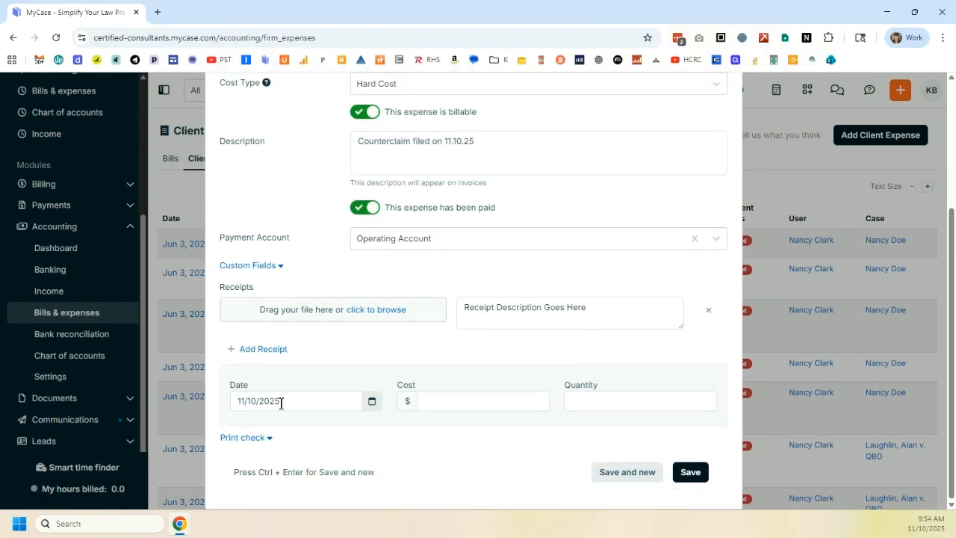
{"action": "left_click", "coordinate": [436, 402]}
{"action": "type", "text": "155.00"}
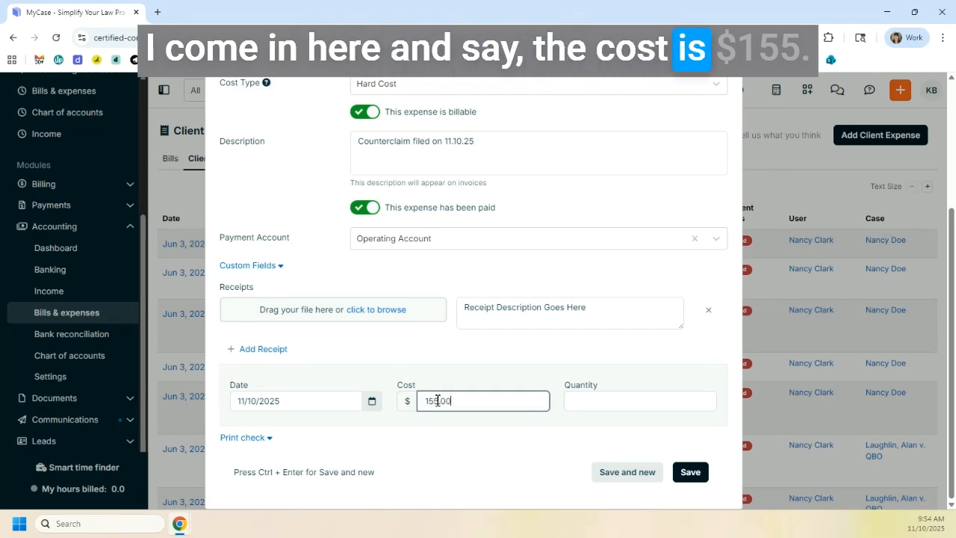
{"action": "left_click", "coordinate": [593, 402]}
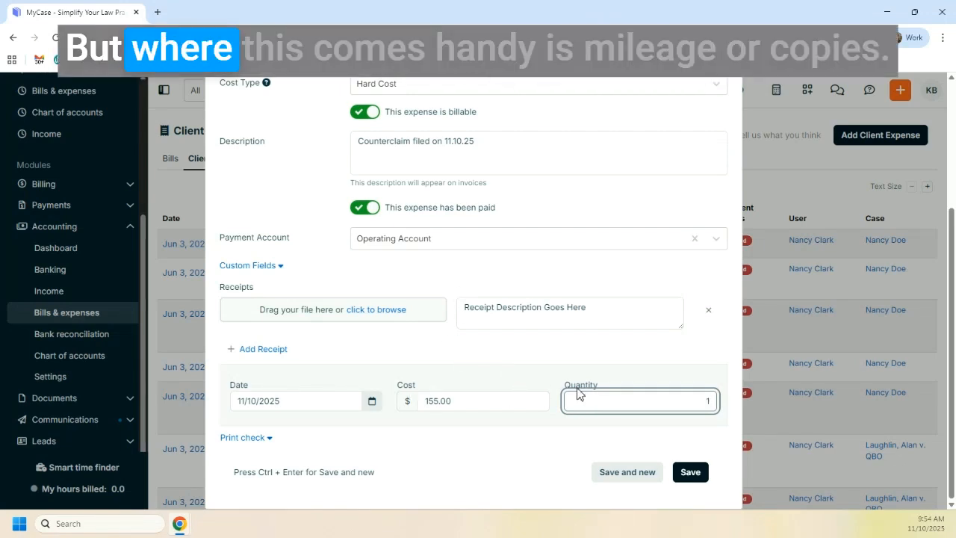
Try a per-unit cost of 0.10 with a quantity of 100 on the expense
{"action": "left_click", "coordinate": [461, 402]}
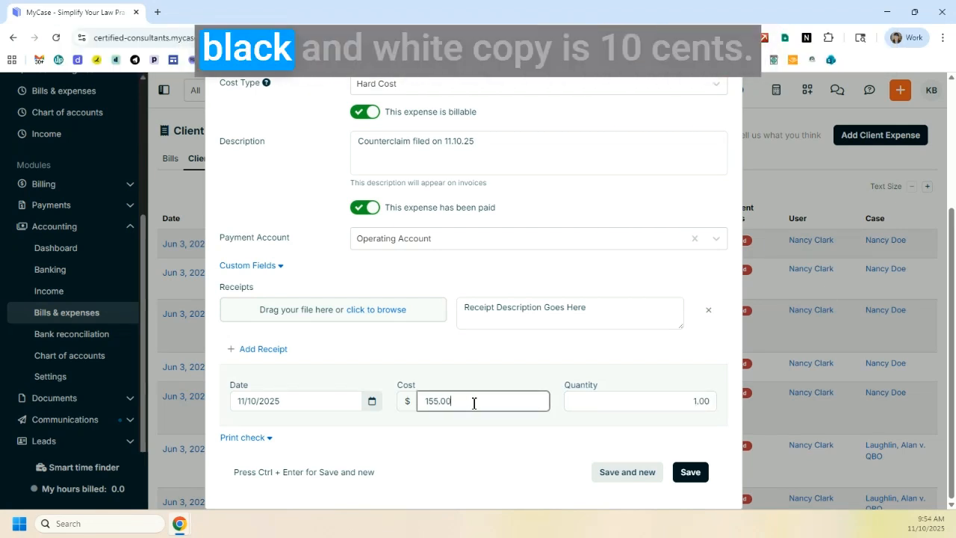
{"action": "double_click", "coordinate": [422, 400]}
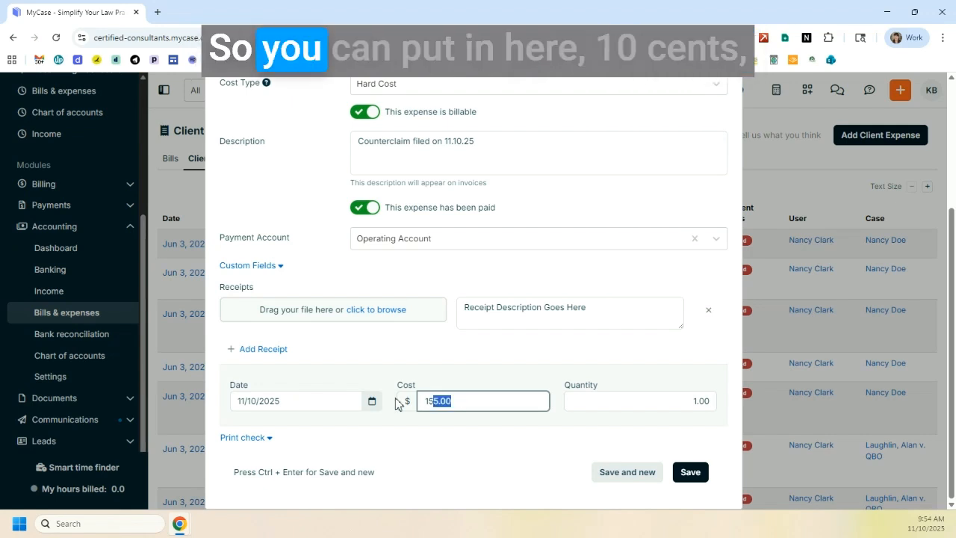
{"action": "type", "text": ".10"}
{"action": "left_click", "coordinate": [705, 400]}
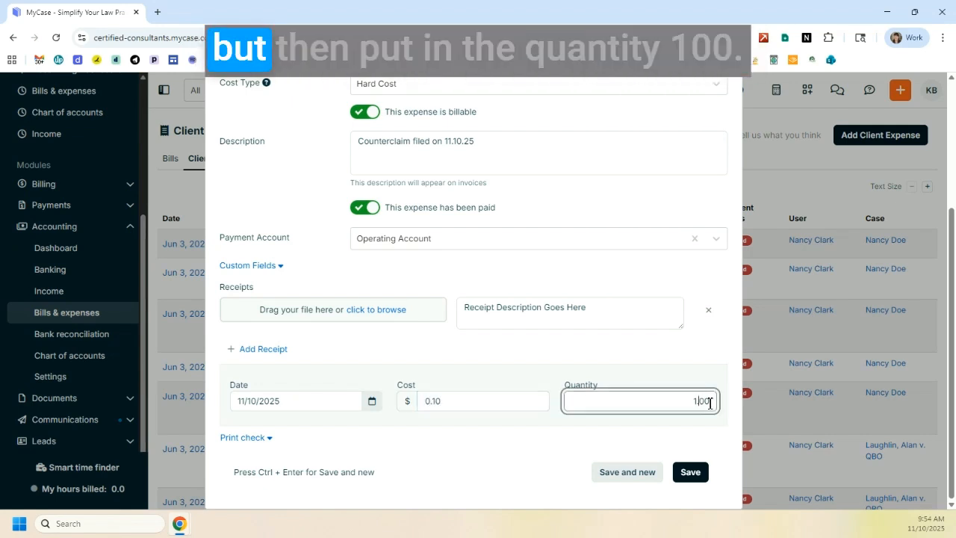
{"action": "double_click", "coordinate": [704, 400]}
{"action": "type", "text": "100"}
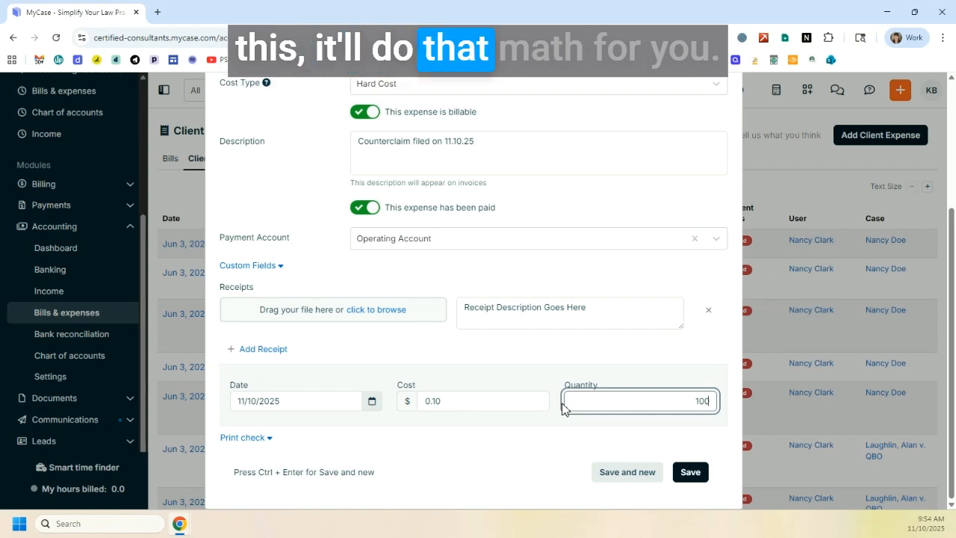
Change the expense's cost back to 155.00 and its quantity back to 1
{"action": "key", "text": "shift+Tab"}
{"action": "type", "text": "1550"}
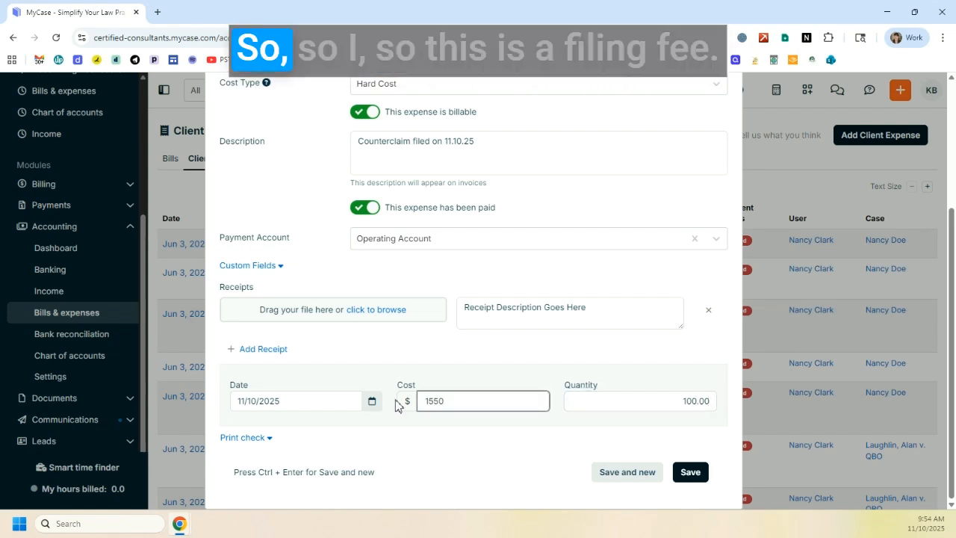
{"action": "key", "text": "Tab"}
{"action": "type", "text": "1"}
{"action": "key", "text": "Tab"}
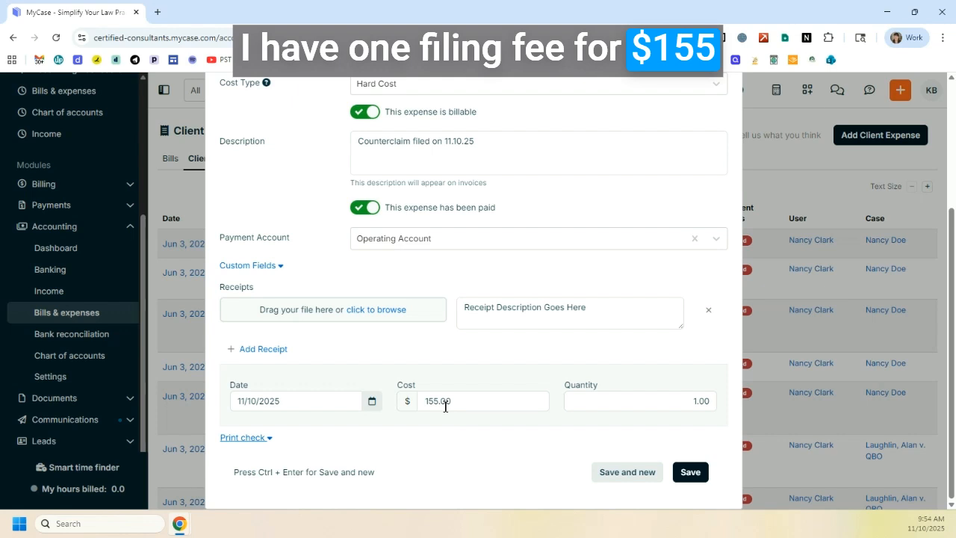
Expand the expense's check printing details and select Cook County Court as the vendor
{"action": "left_click", "coordinate": [266, 441]}
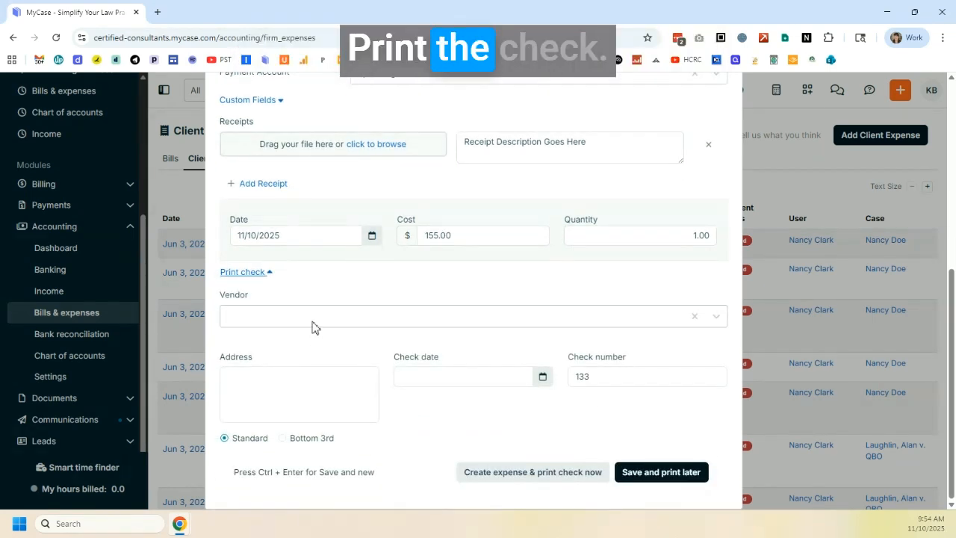
{"action": "left_click", "coordinate": [313, 326]}
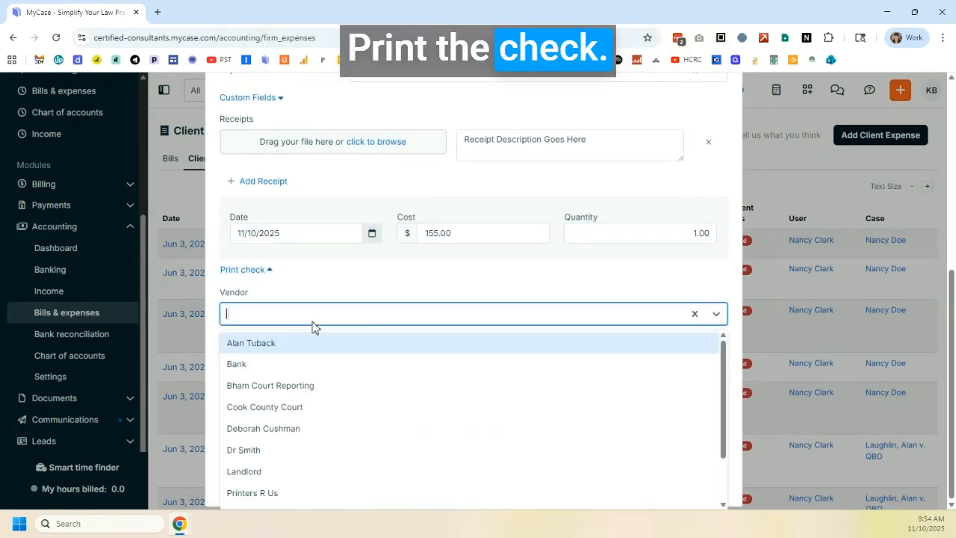
{"action": "left_click", "coordinate": [298, 413]}
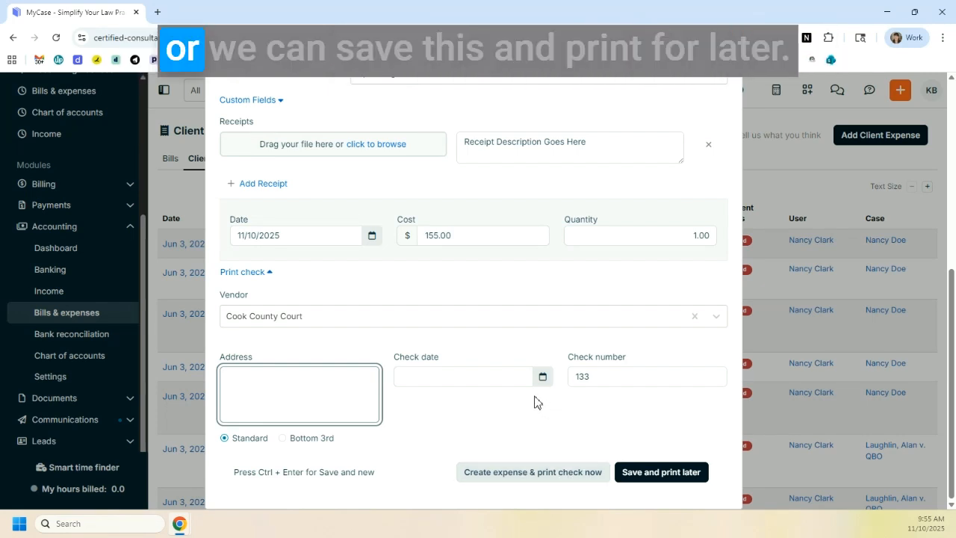
Try to save the expense for printing its check later, and set the check date to 11/10/2025
{"action": "left_click", "coordinate": [663, 478]}
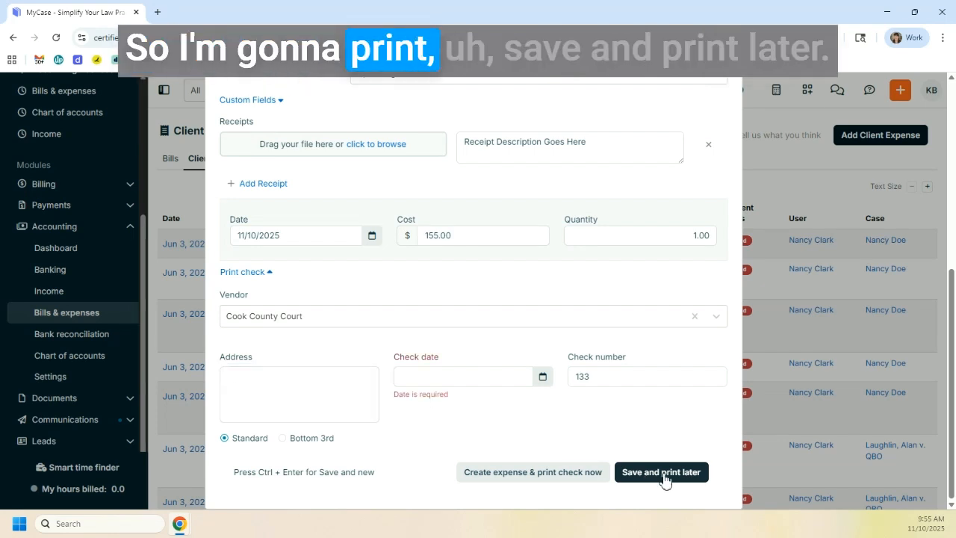
{"action": "left_click", "coordinate": [530, 378]}
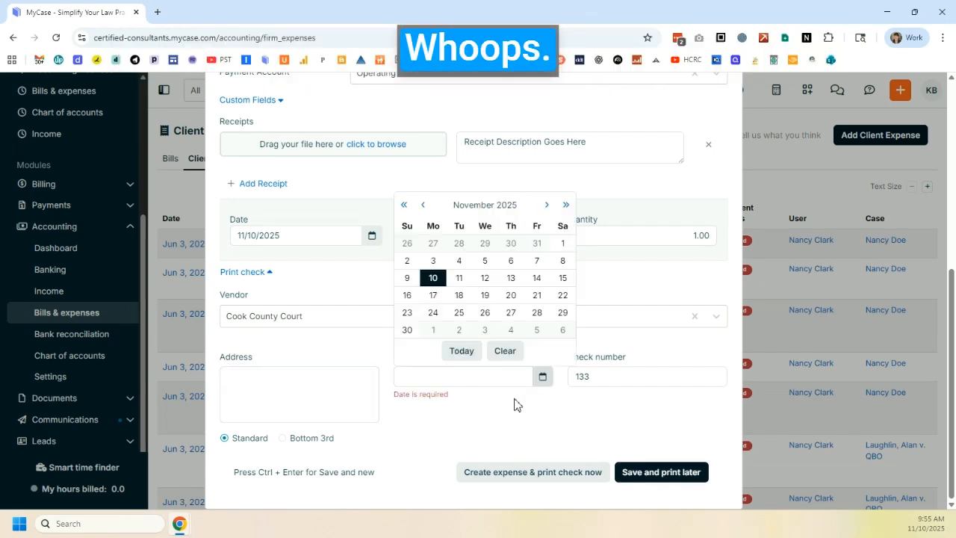
{"action": "left_click", "coordinate": [434, 279]}
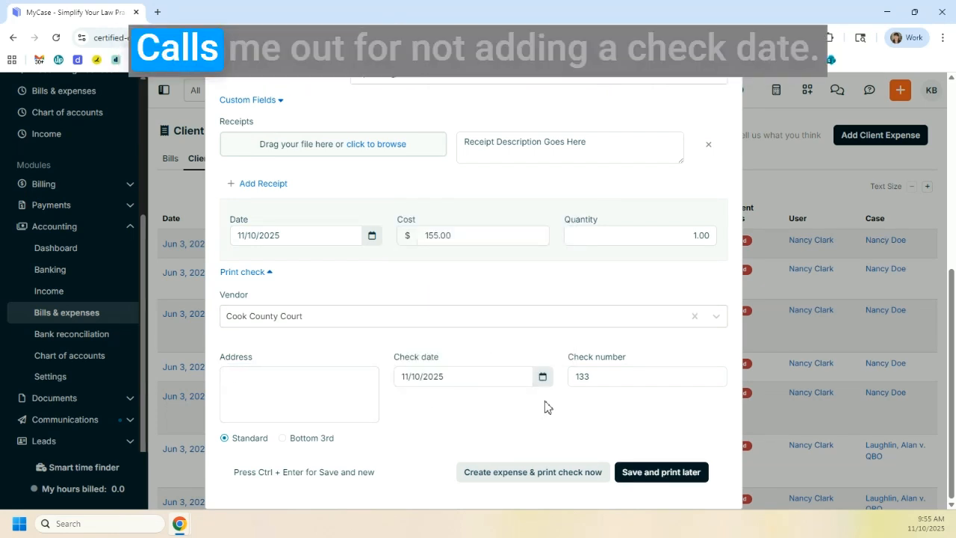
Save the filing fee expense so that its check can be printed later
{"action": "left_click", "coordinate": [651, 474]}
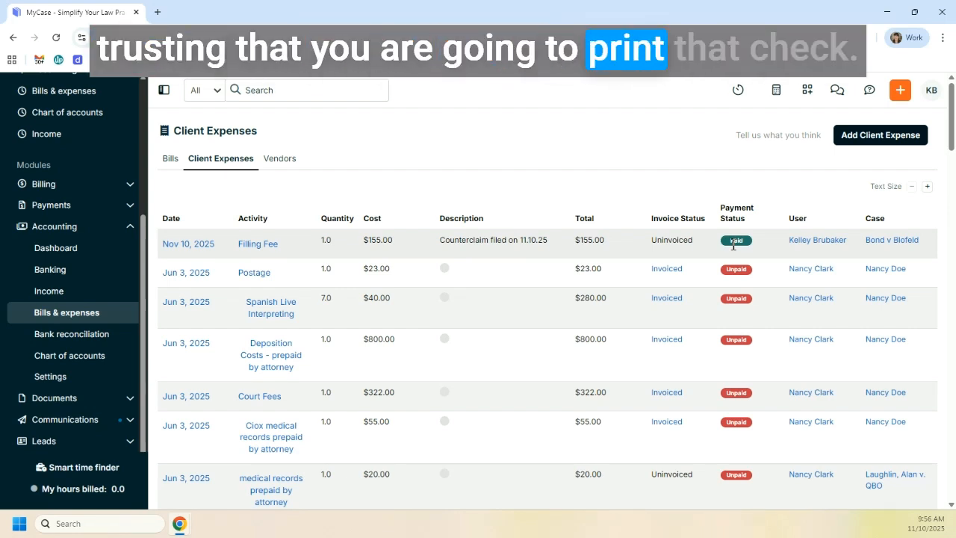
Open the Bond v Blofeld case from the new filing fee's row and review its billable expense total and case overview
{"action": "left_click", "coordinate": [890, 240]}
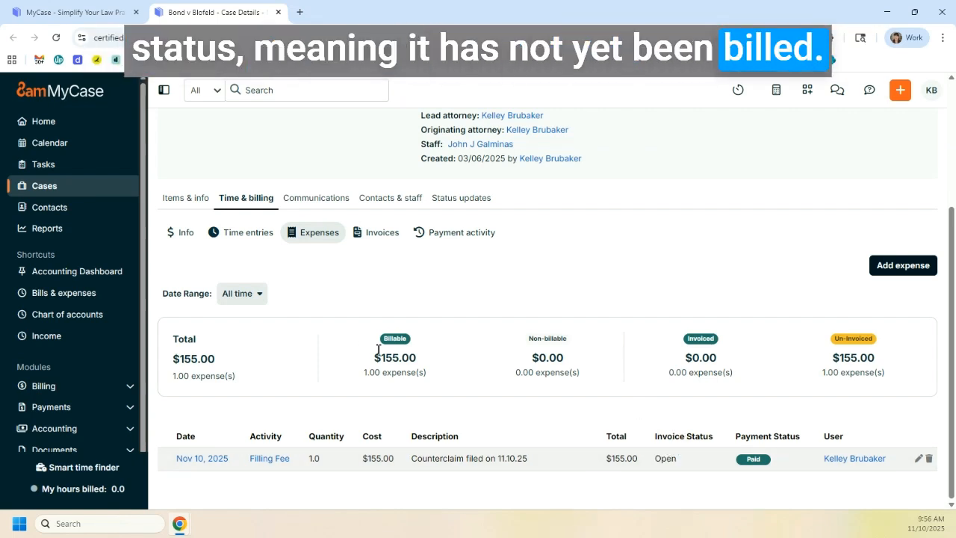
{"action": "left_click_drag", "start_coordinate": [372, 351], "coordinate": [432, 376]}
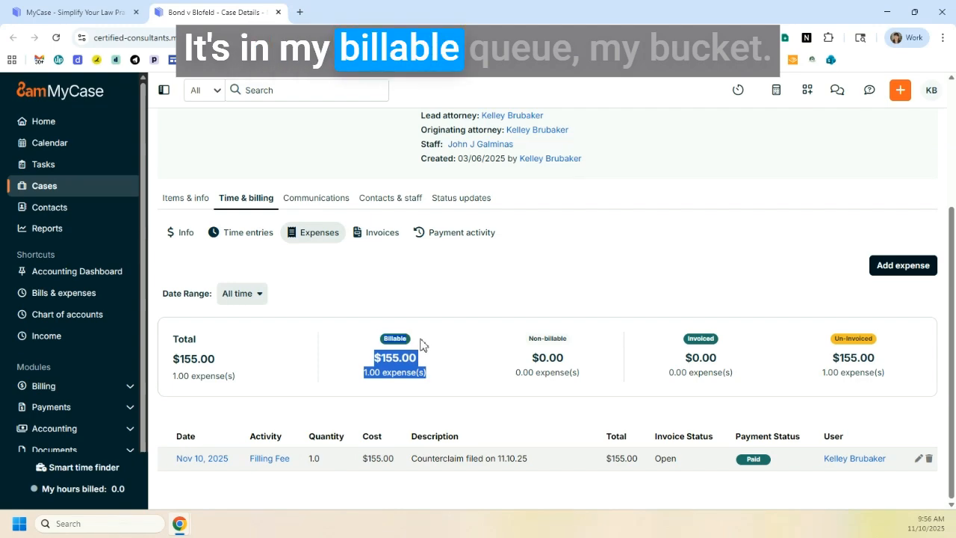
{"action": "left_click", "coordinate": [428, 302]}
{"action": "scroll", "coordinate": [441, 294], "scroll_direction": "up", "scroll_amount": 3}
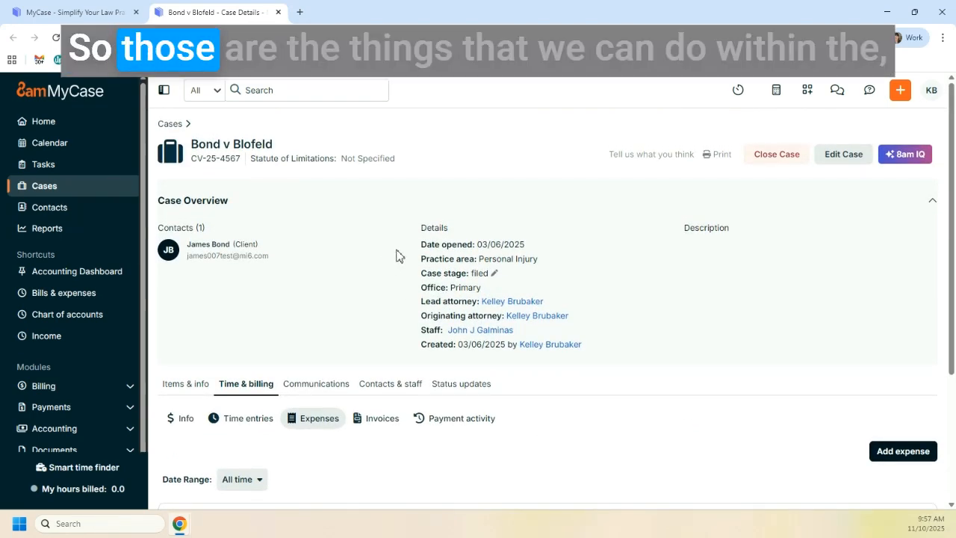
{"action": "scroll", "coordinate": [186, 321], "scroll_direction": "down", "scroll_amount": 3}
Return to the accounting module's bills and expenses and show the client expenses list
{"action": "left_click", "coordinate": [75, 429]}
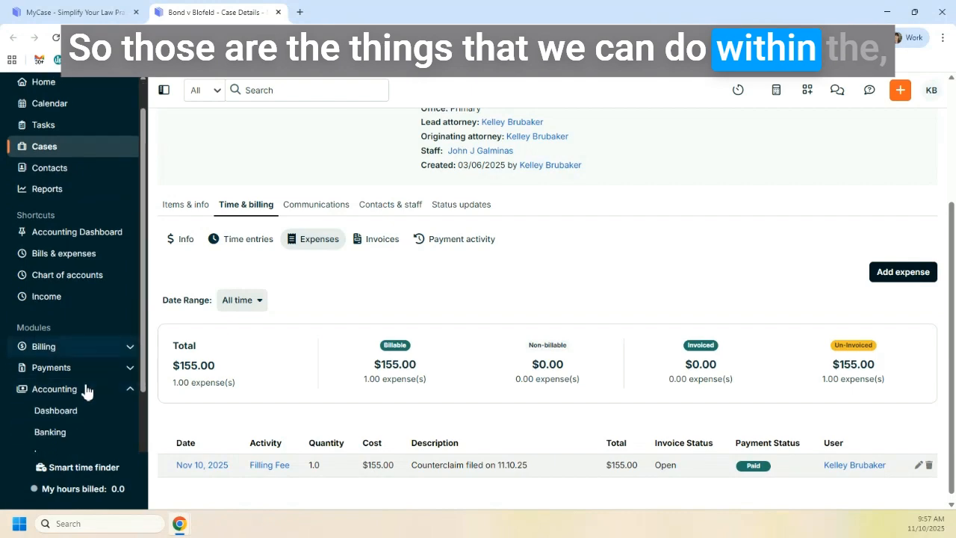
{"action": "left_click", "coordinate": [65, 336]}
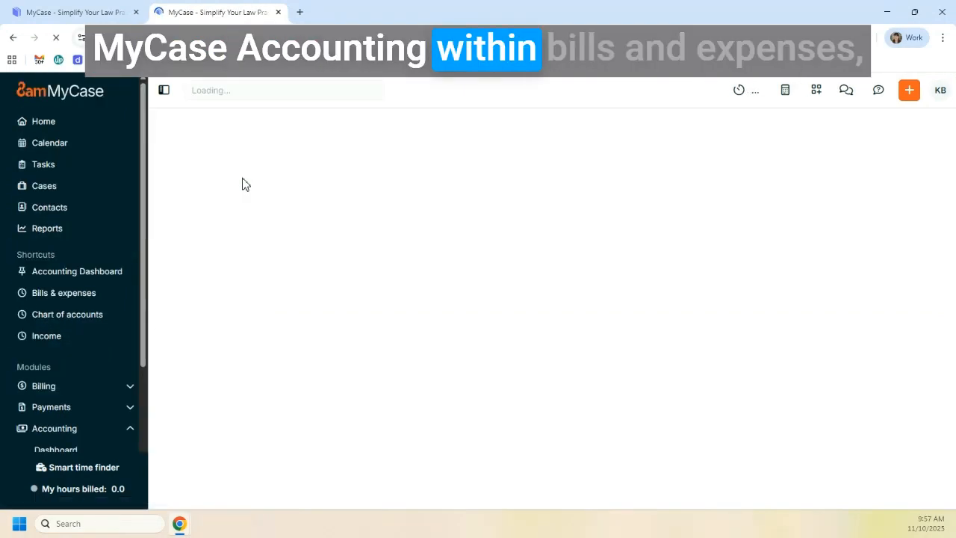
{"action": "left_click", "coordinate": [230, 157]}
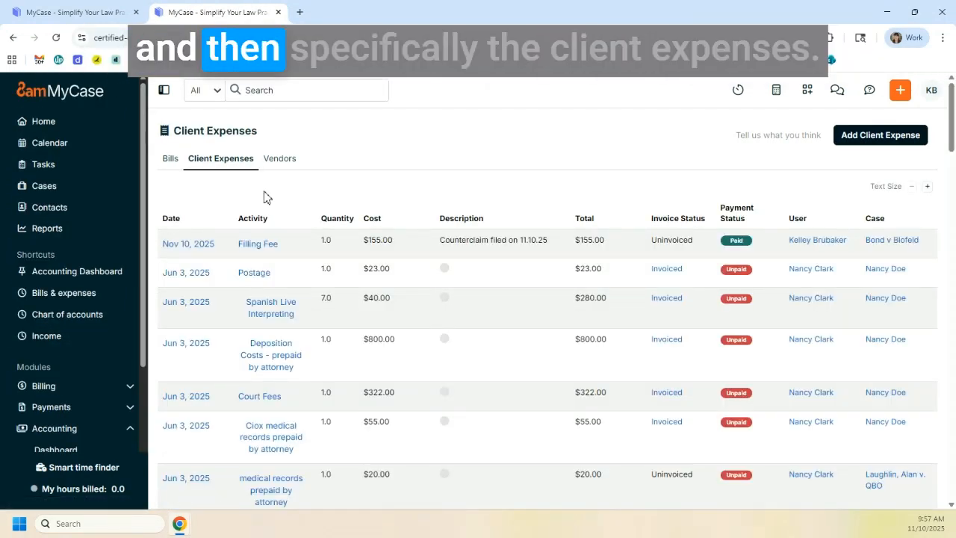